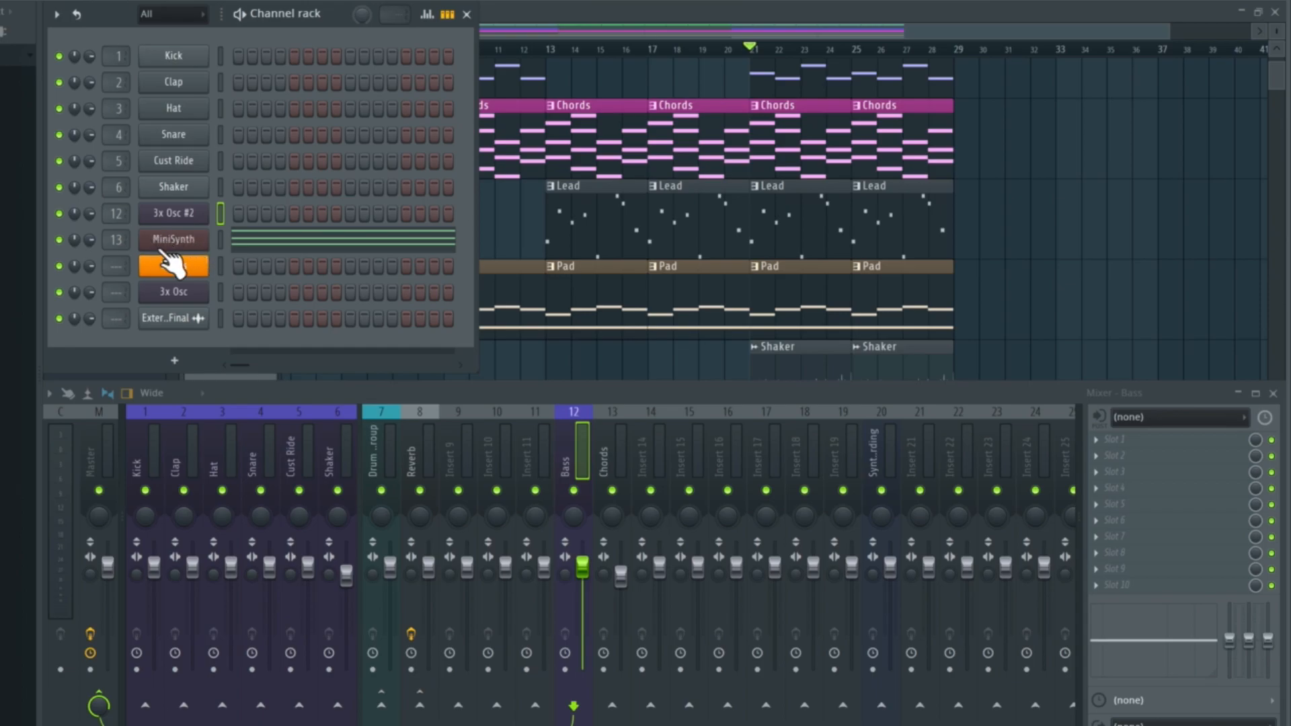
- Select the Chords mixer track and play back the song to check its signal
left_click(605, 470)
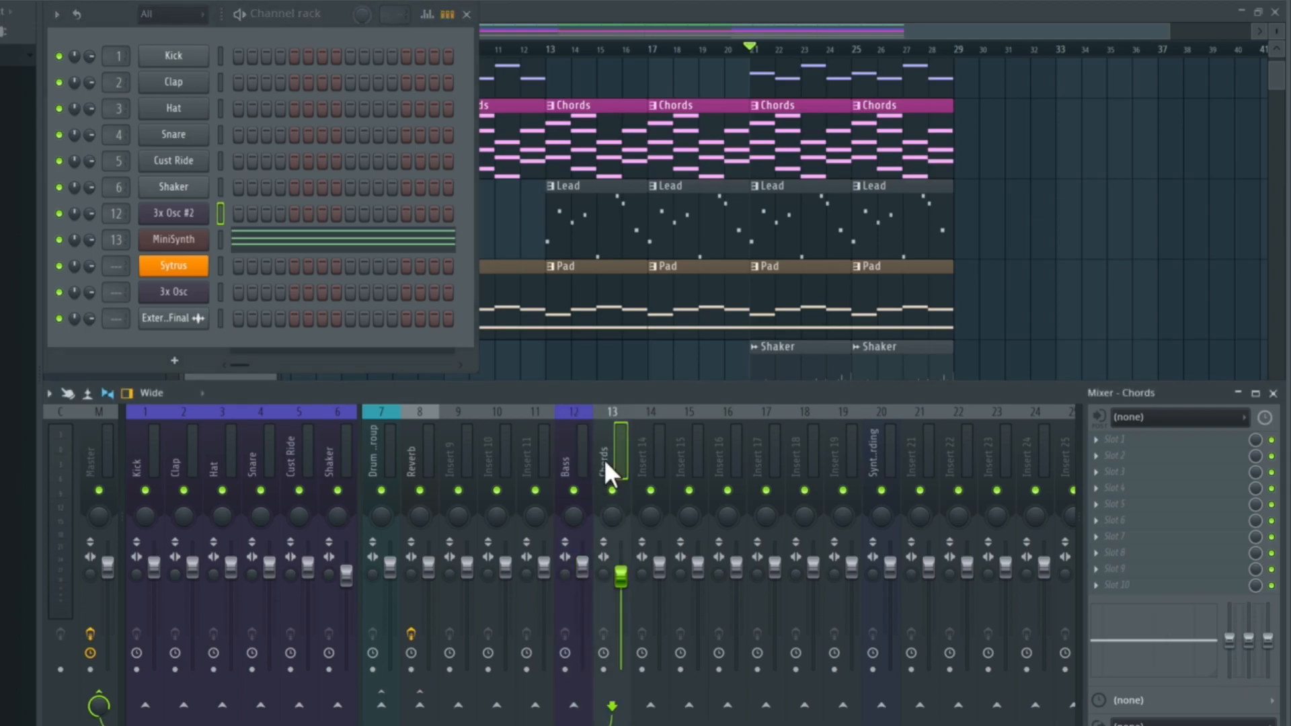
key("space")
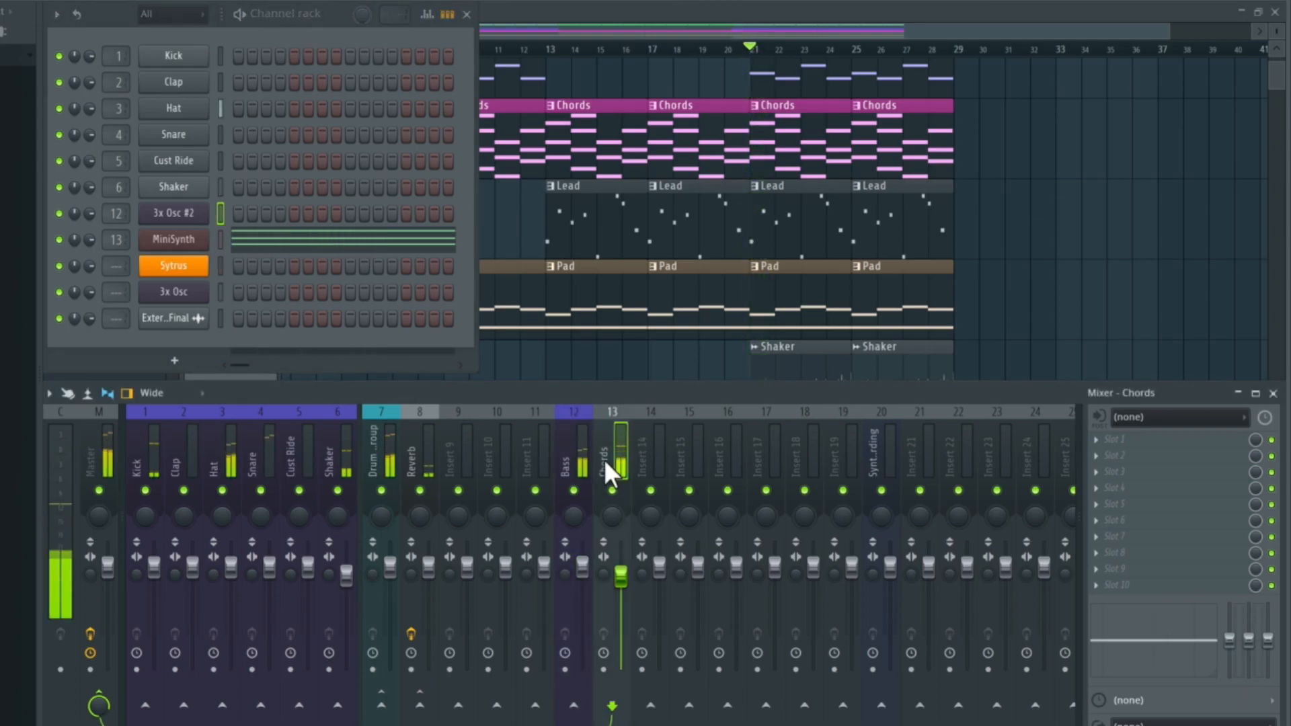
key("space")
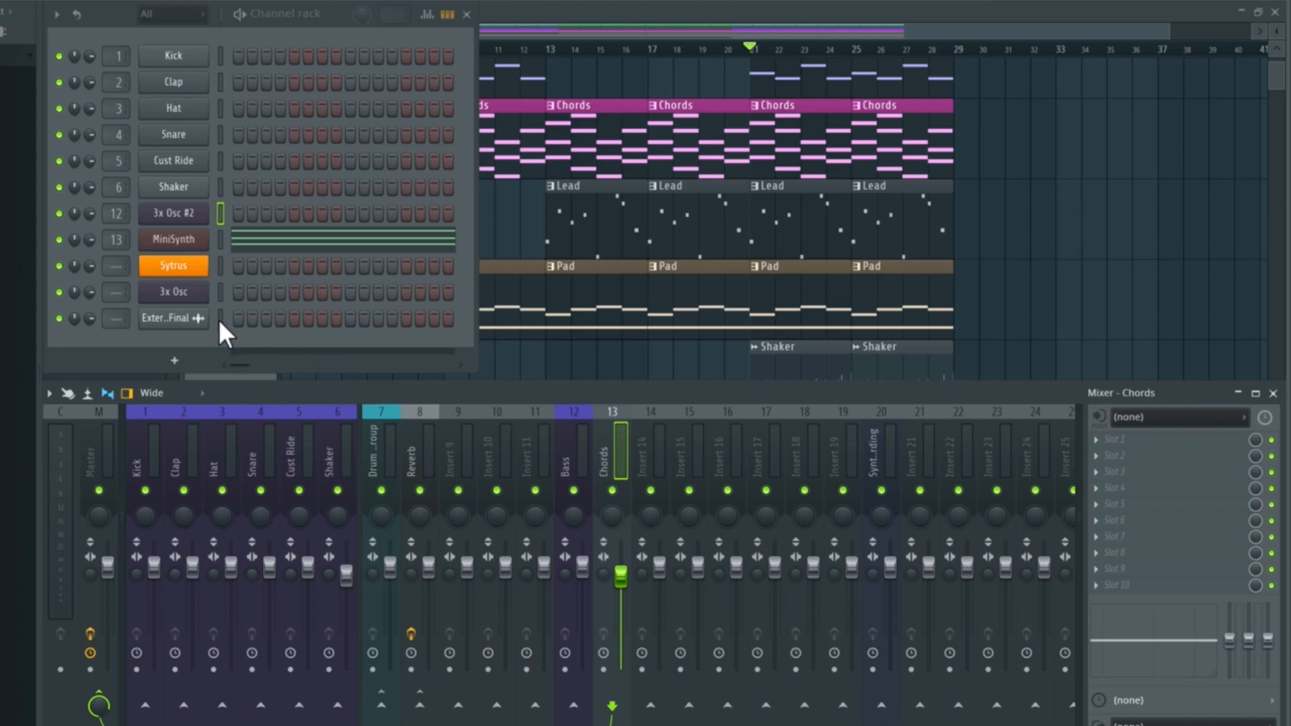
- Select the five channels from 3x Osc #2 down to the external audio clip and color them with a green-to-blue gradient
left_click_drag(219, 320, 221, 289)
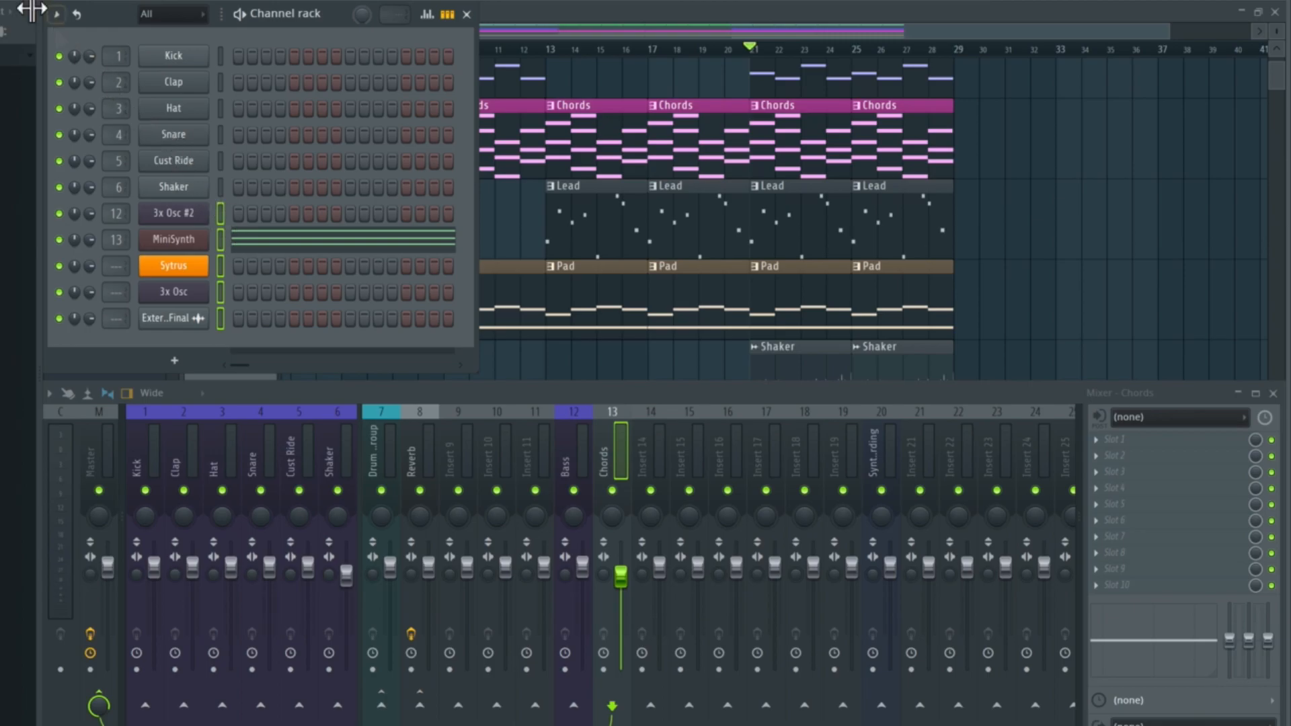
left_click(56, 14)
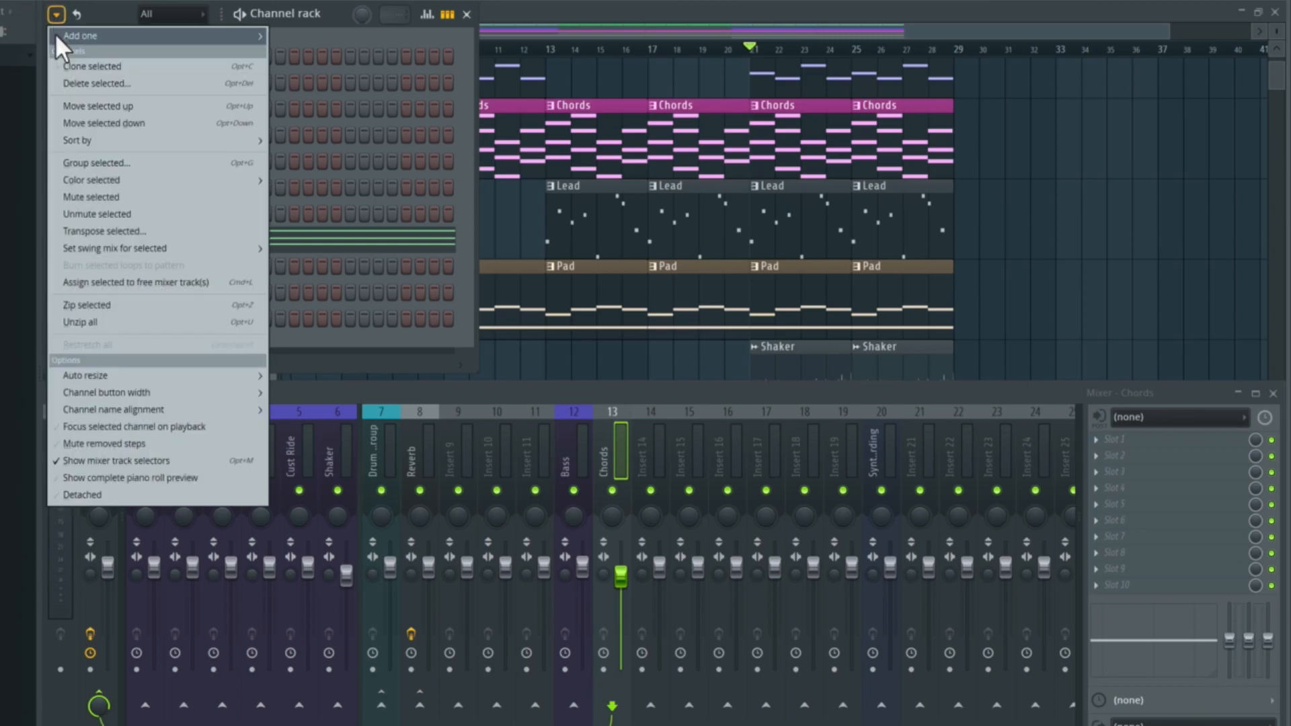
mouse_move(159, 181)
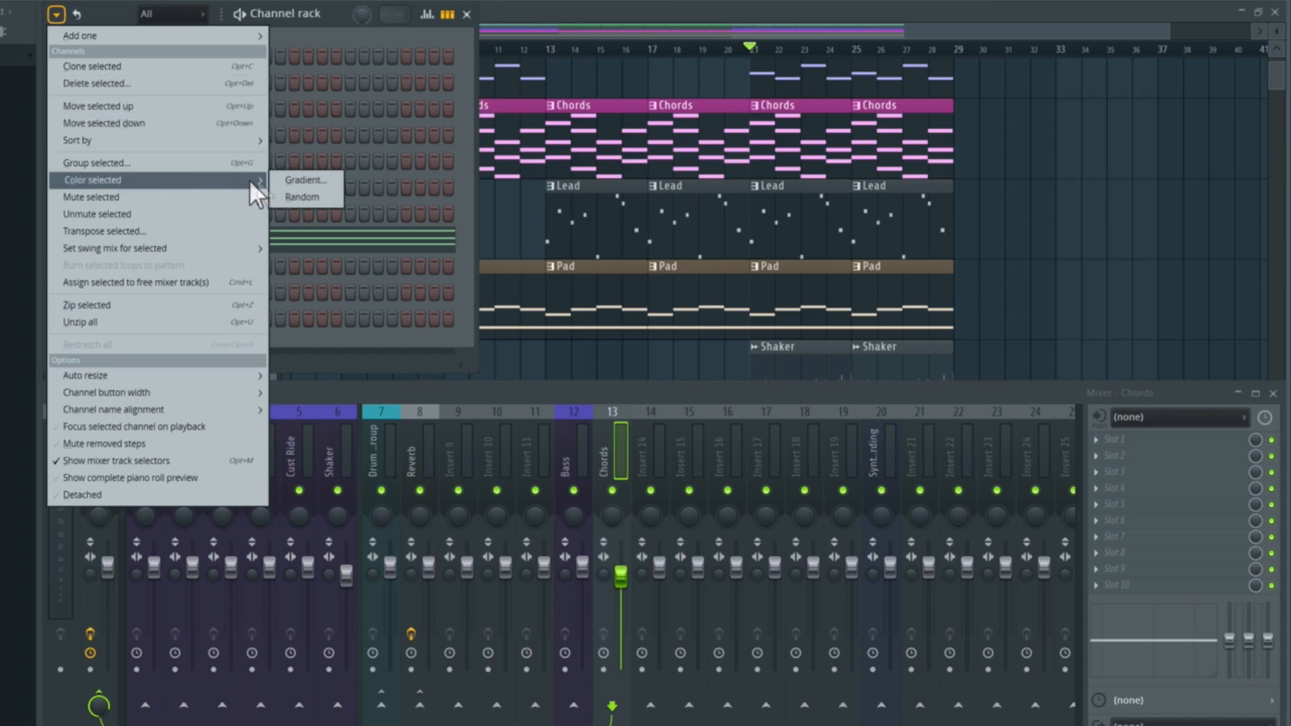
left_click(320, 180)
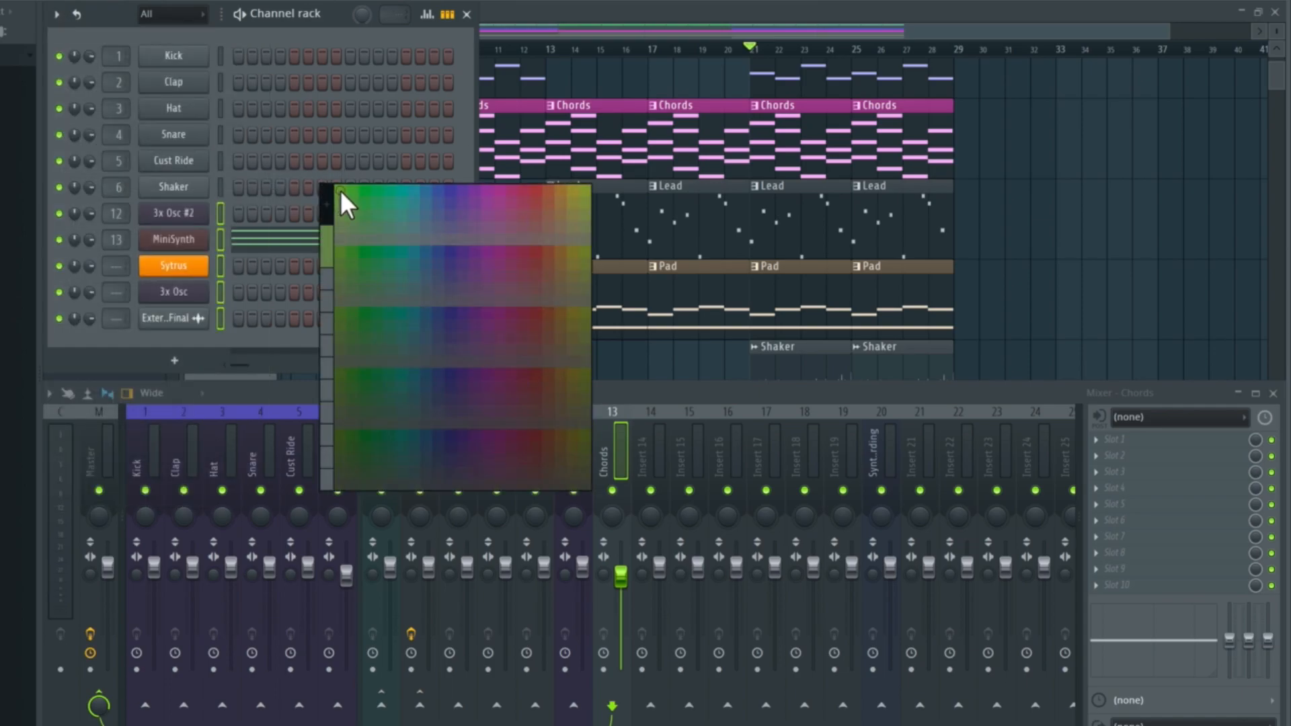
left_click(341, 190)
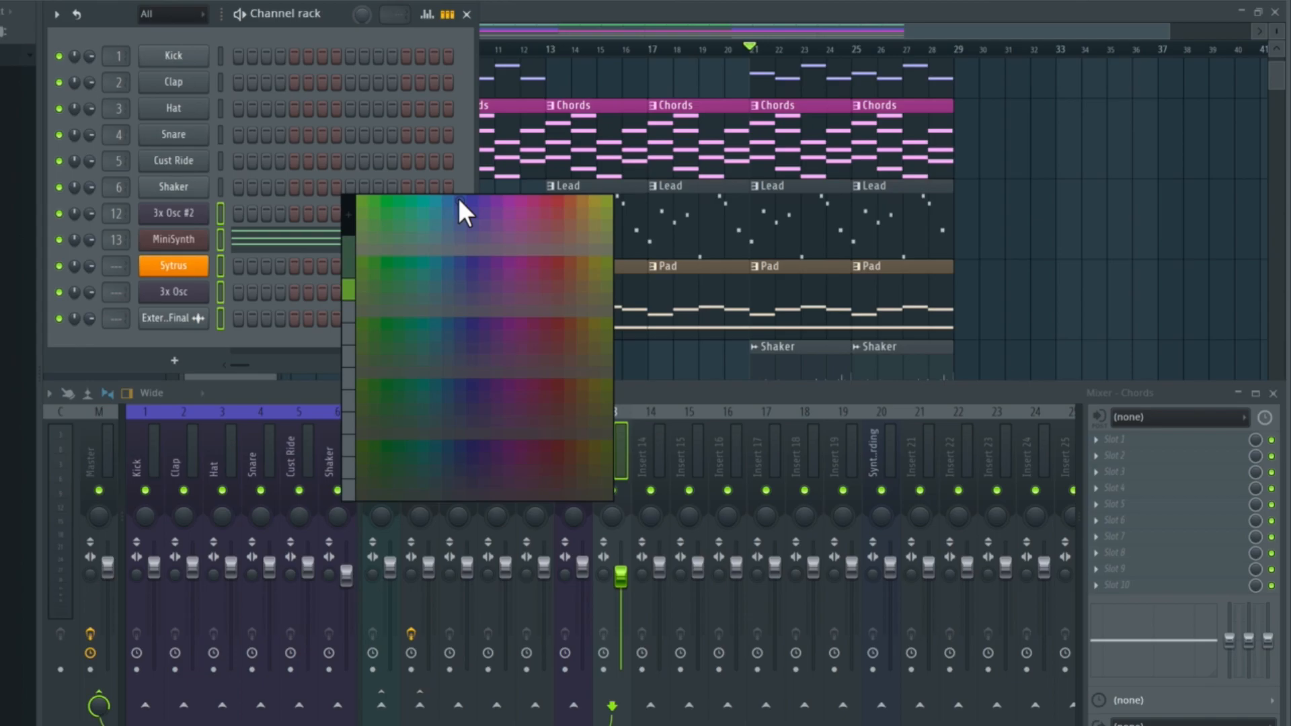
left_click(459, 199)
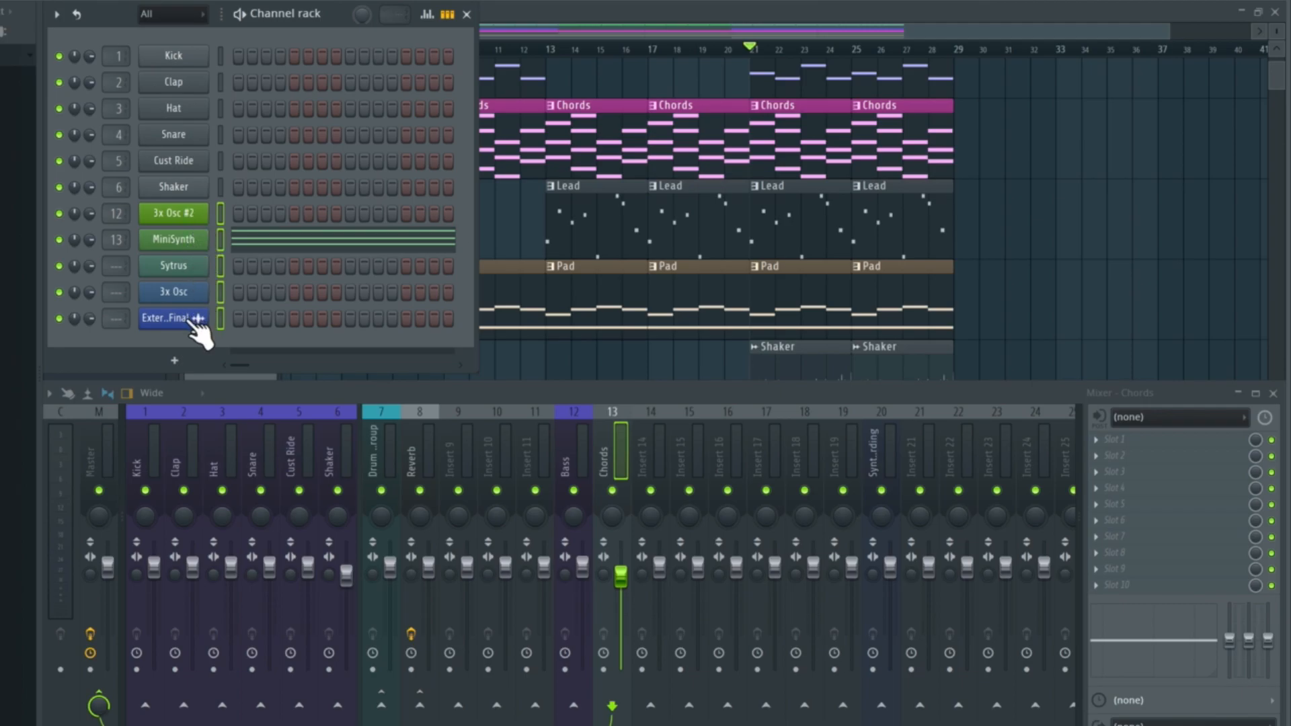
- Select only the 3x Osc #2 channel and rename it 3x Osc BASS
left_click(219, 211)
right_click(219, 211)
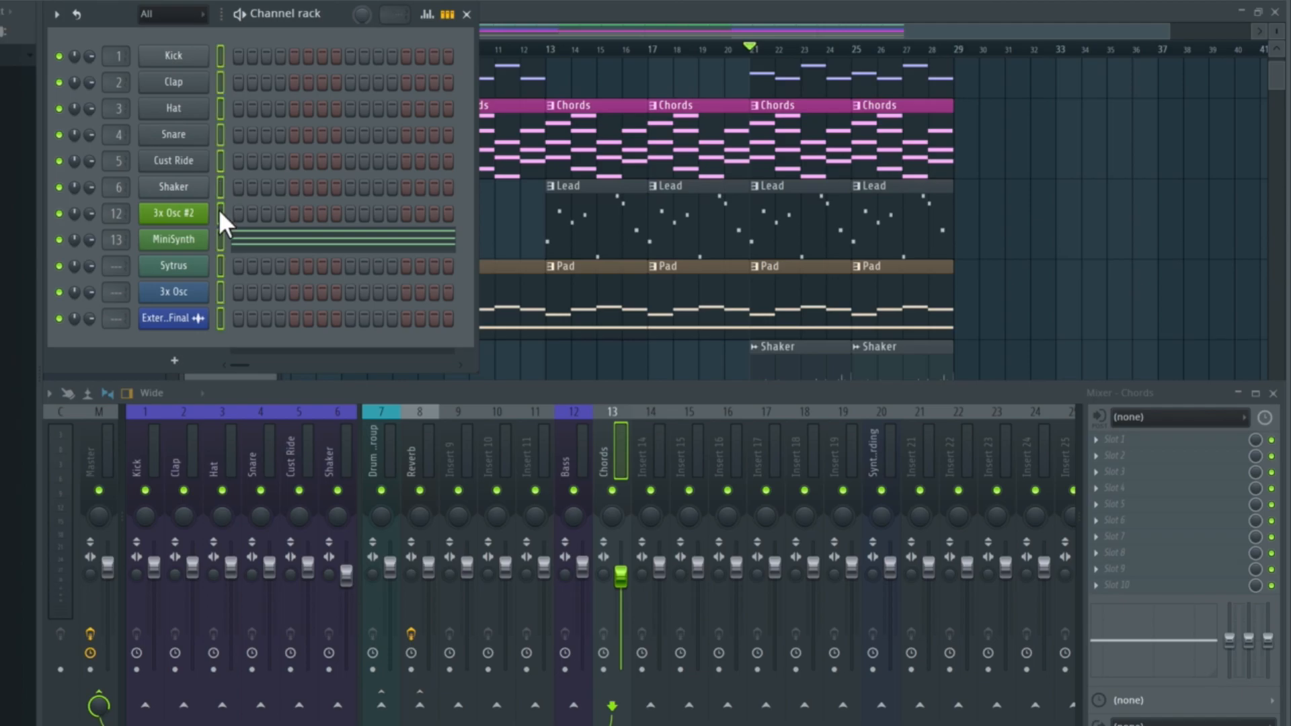
left_click(220, 214)
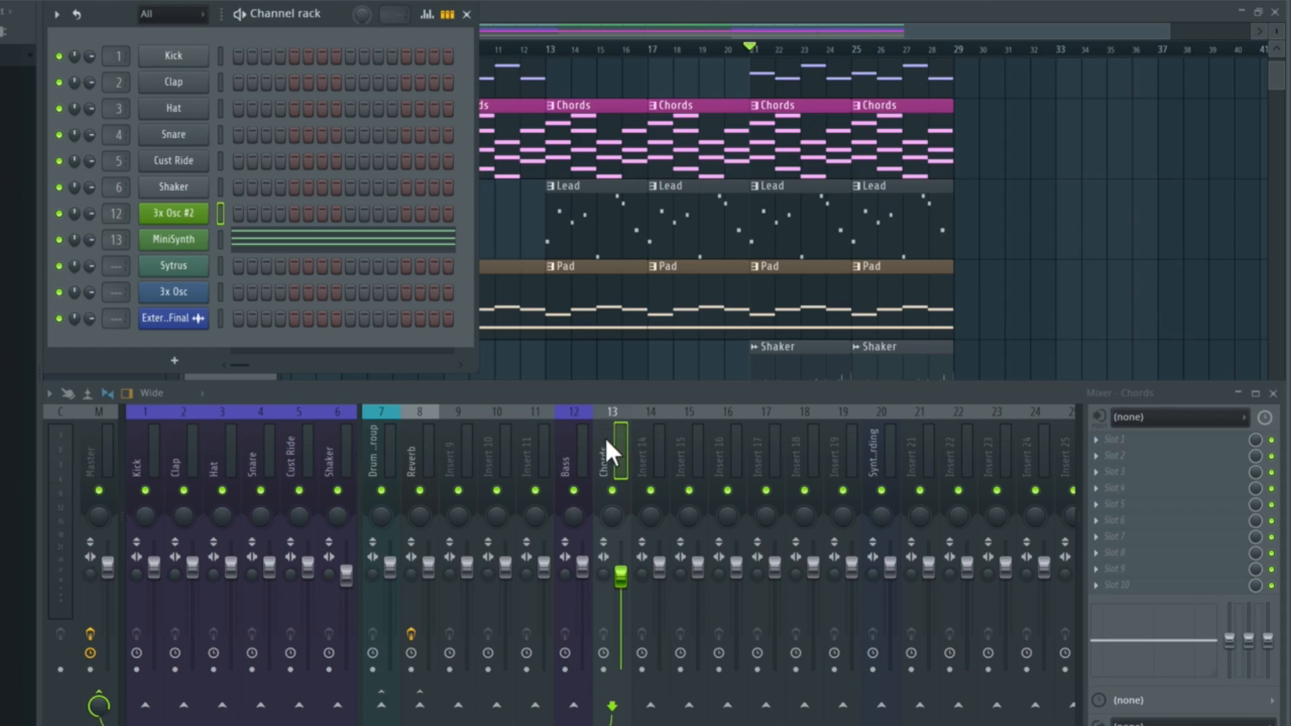
right_click(195, 215)
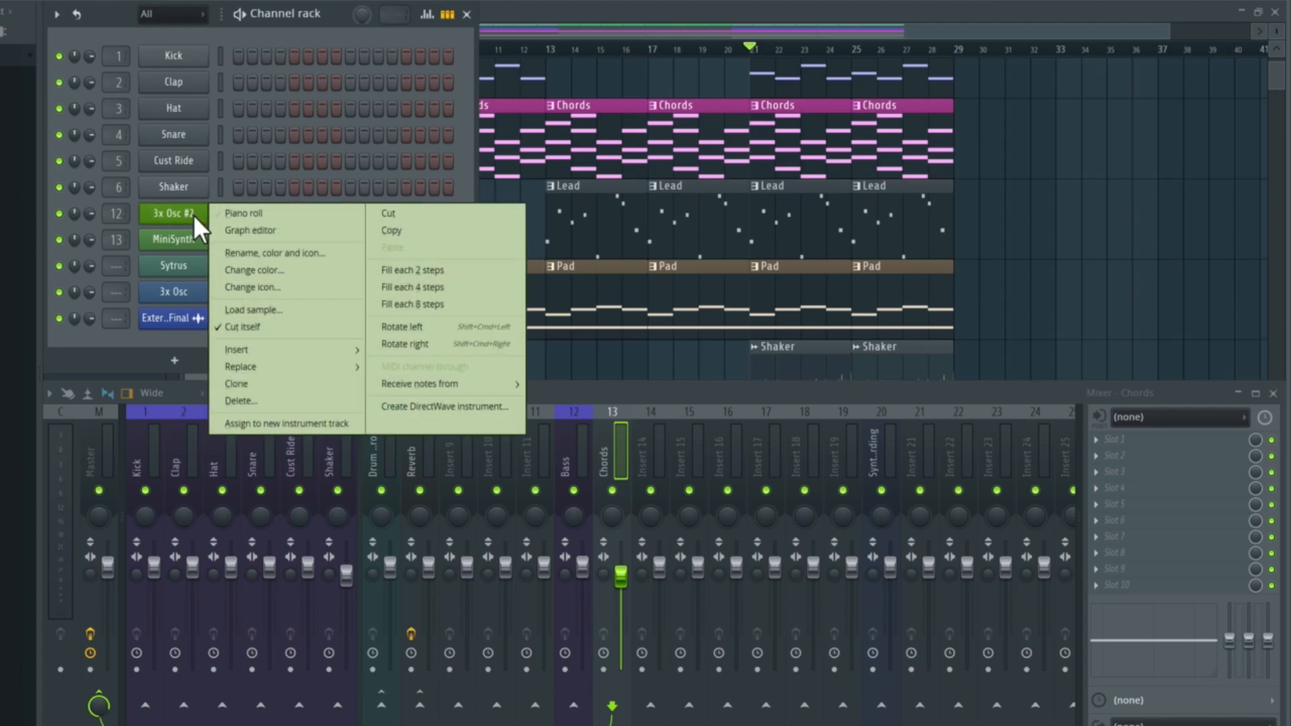
left_click(309, 254)
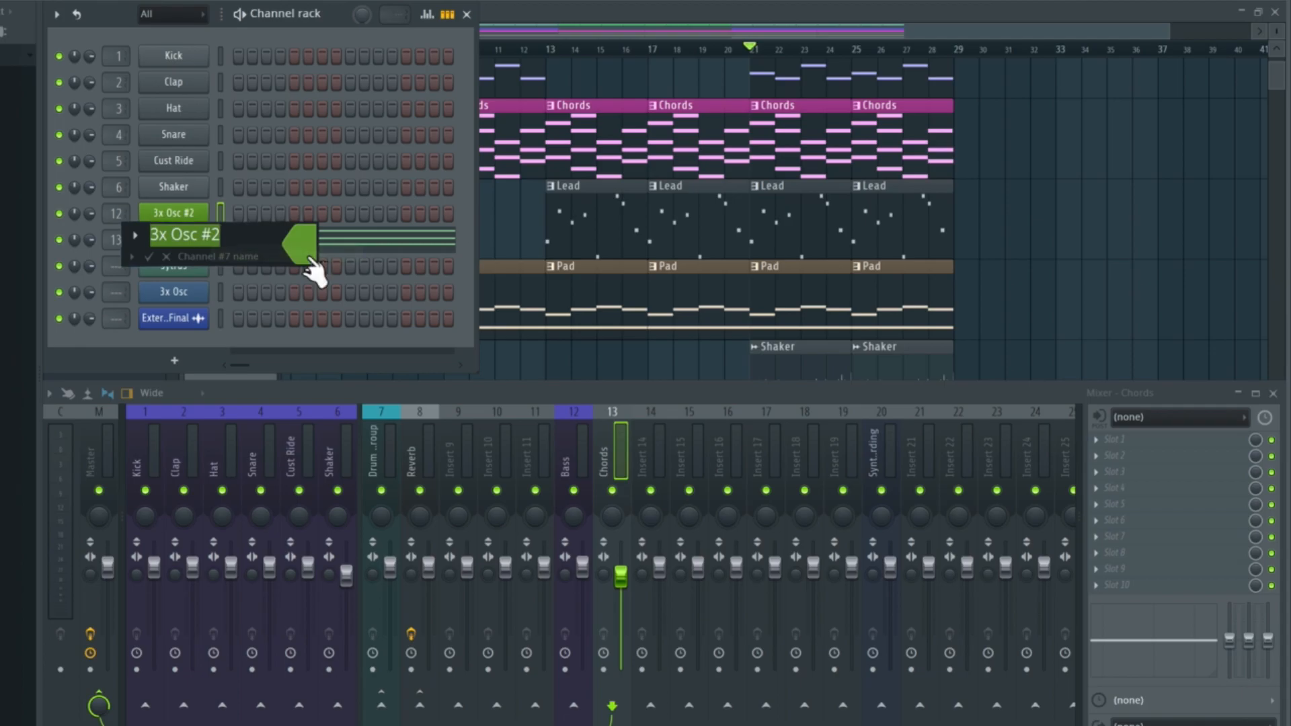
left_click_drag(198, 235, 233, 235)
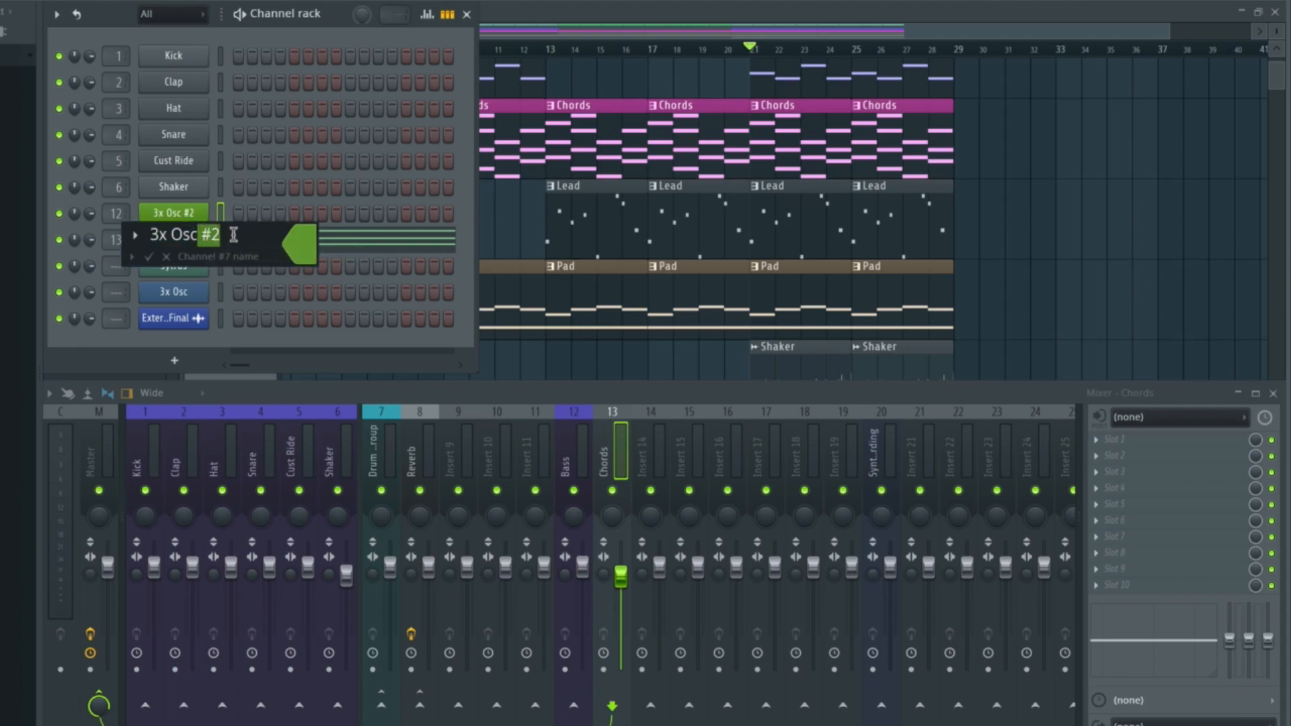
type("BASS")
key("Return")
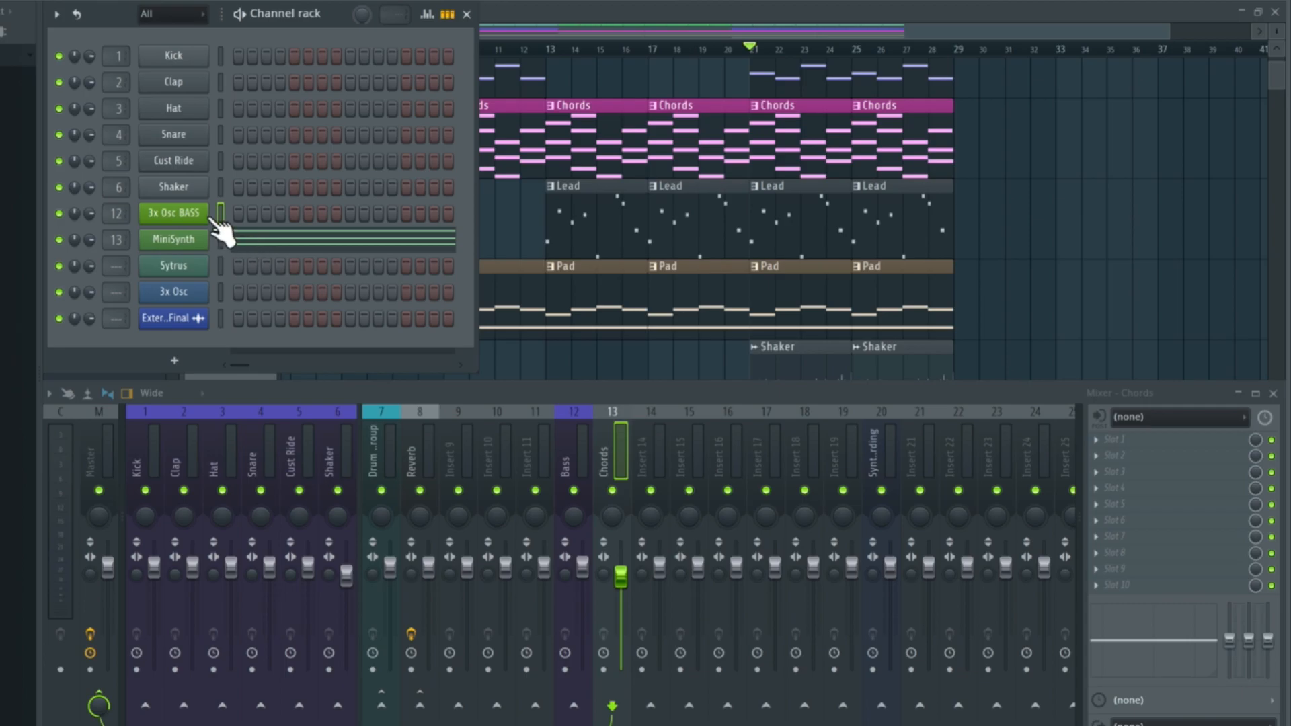
- Route the 3x Osc BASS channel to the Chords mixer track, number 13
left_click(607, 437)
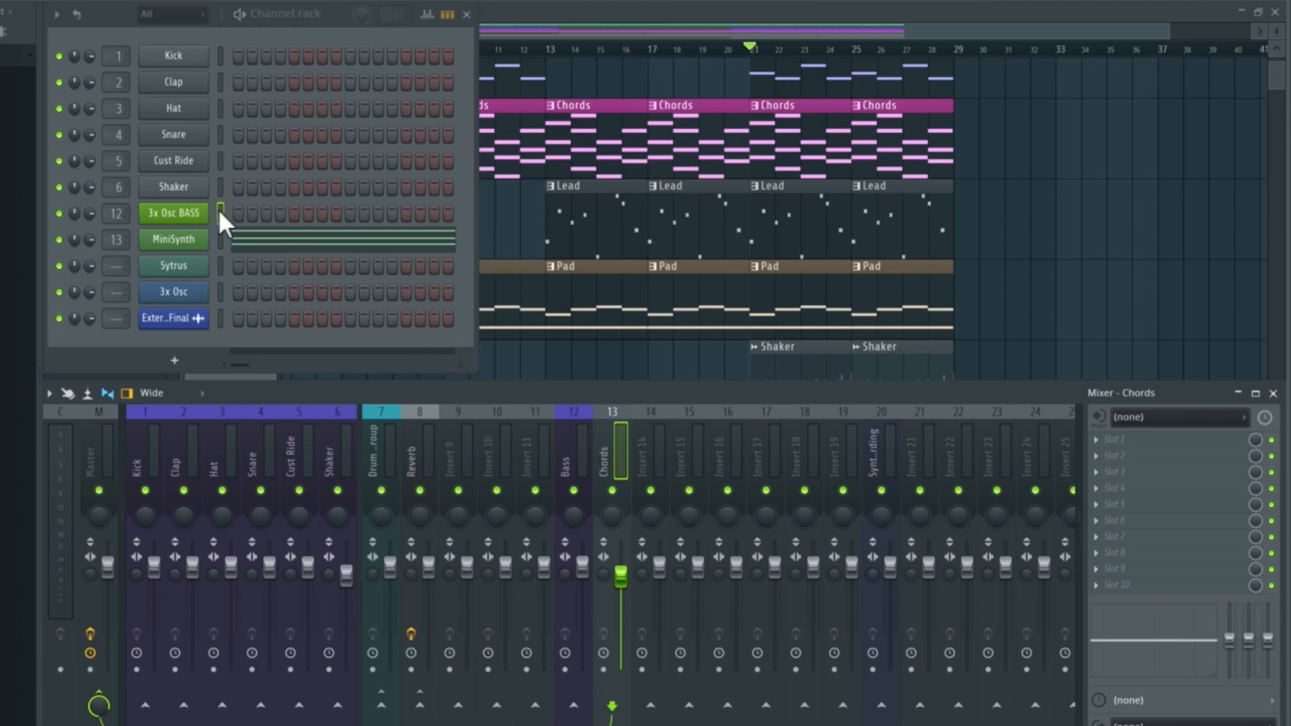
right_click(604, 457)
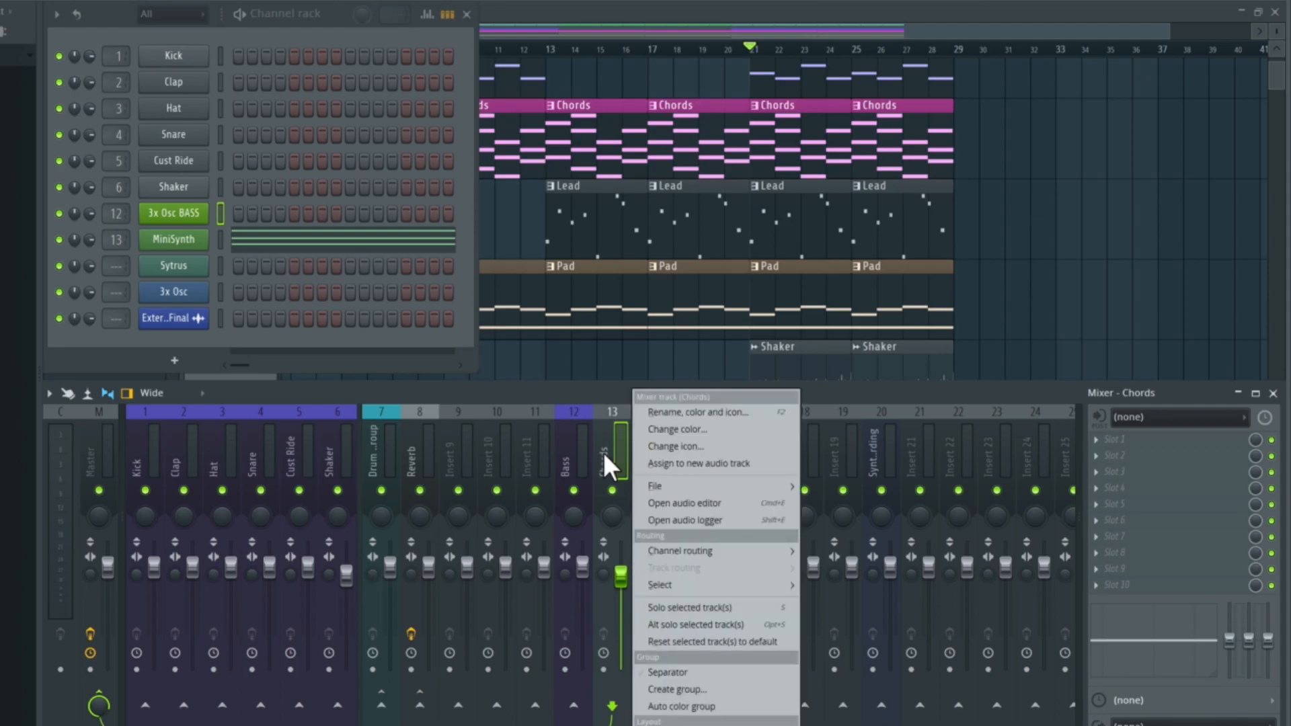
mouse_move(707, 550)
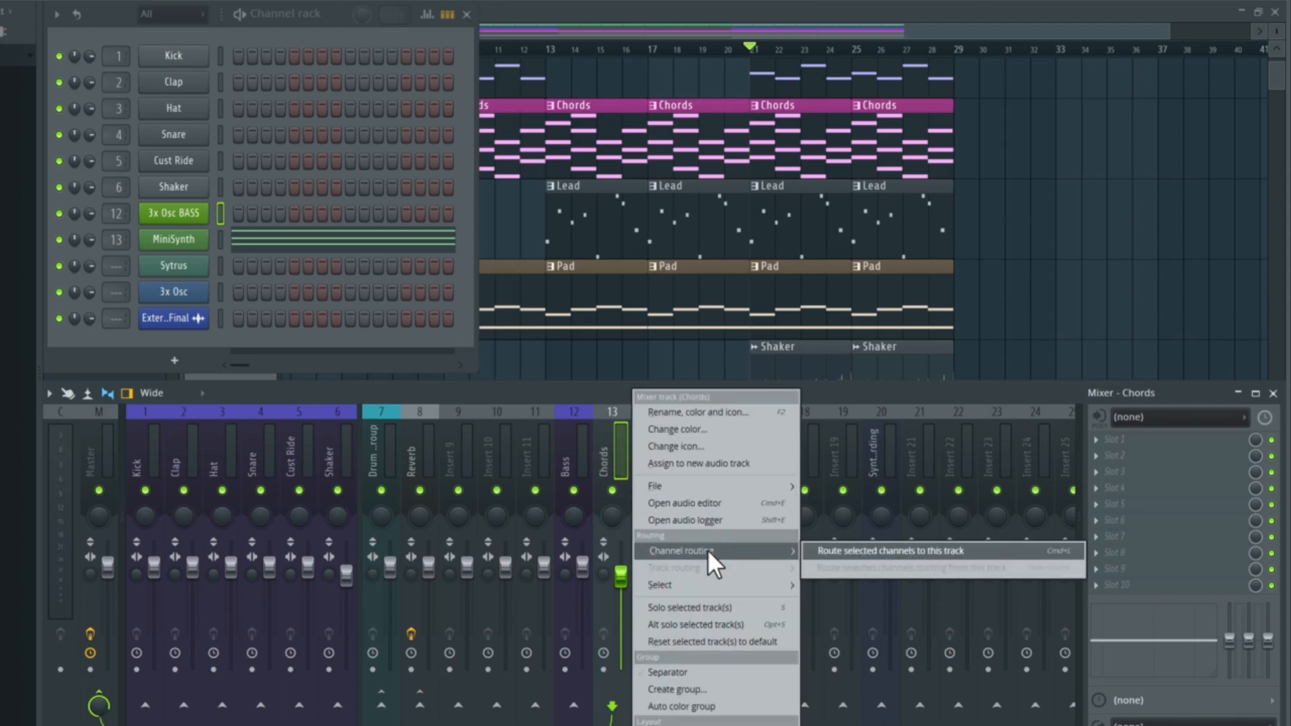
left_click(902, 550)
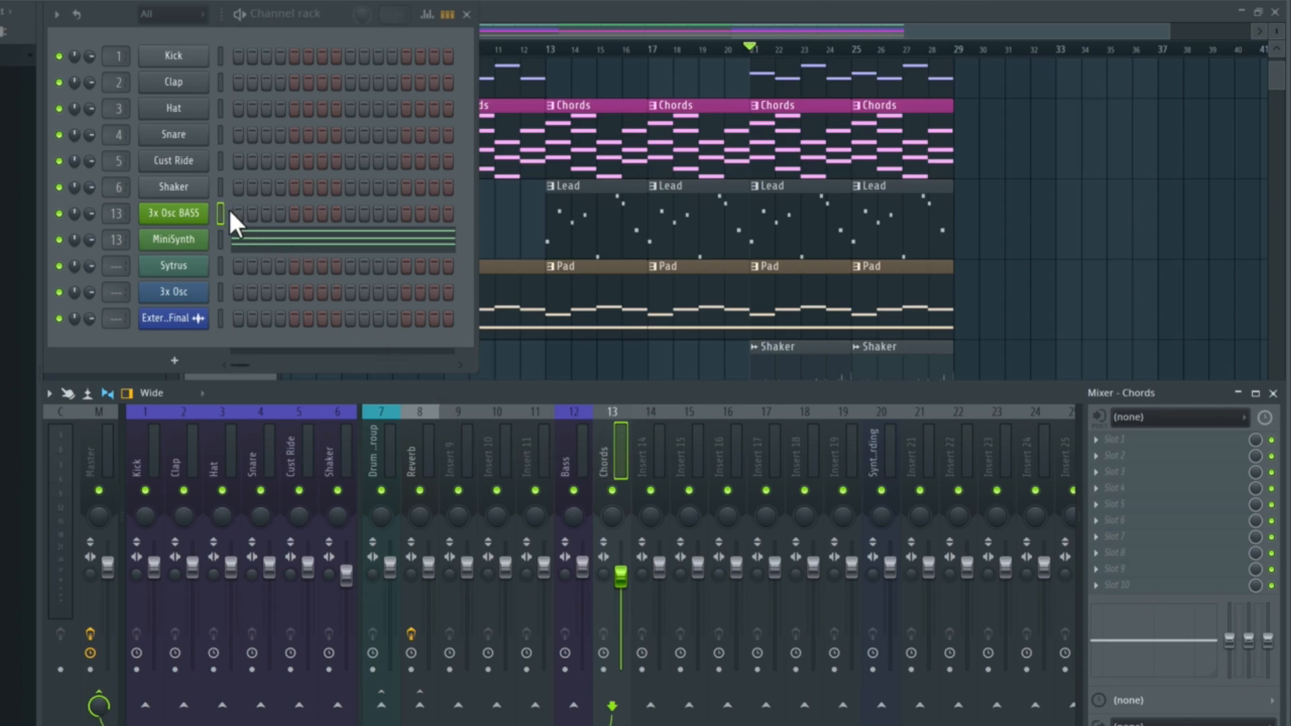
- Route the 3x Osc BASS channel to mixer track Insert 10 and play back the song to check its signal
right_click(496, 464)
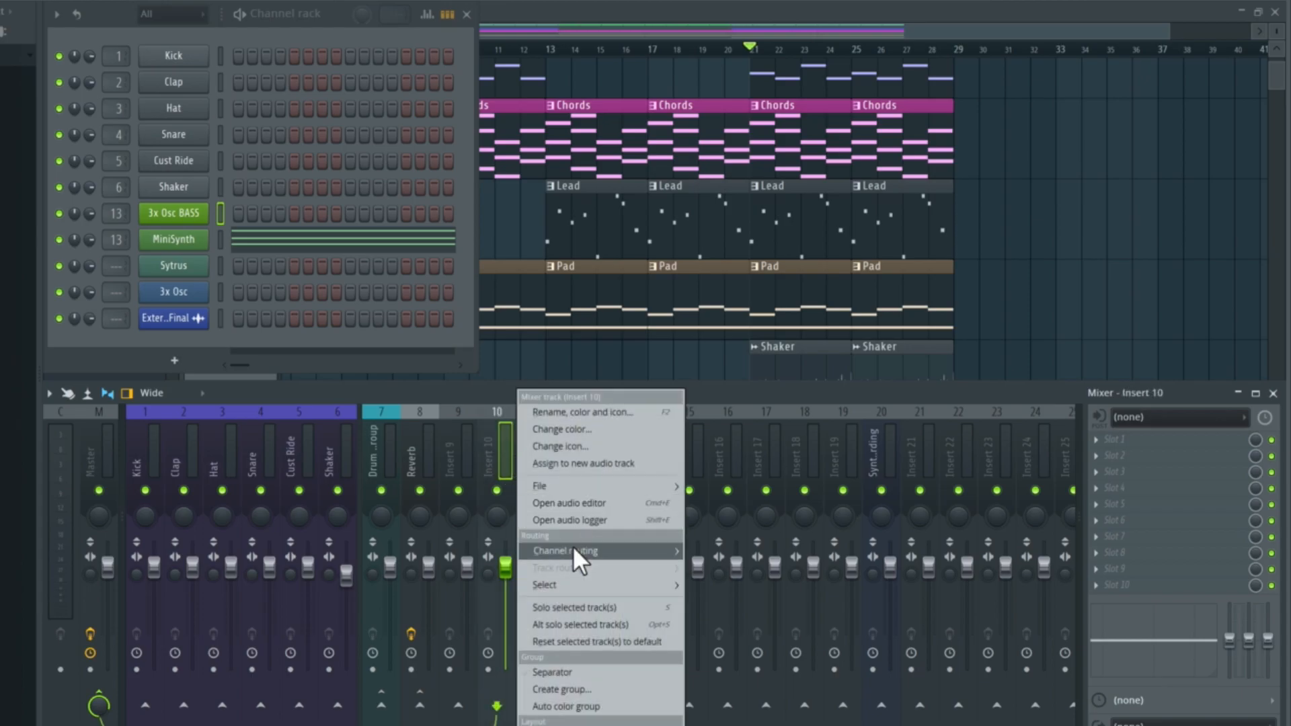
mouse_move(573, 550)
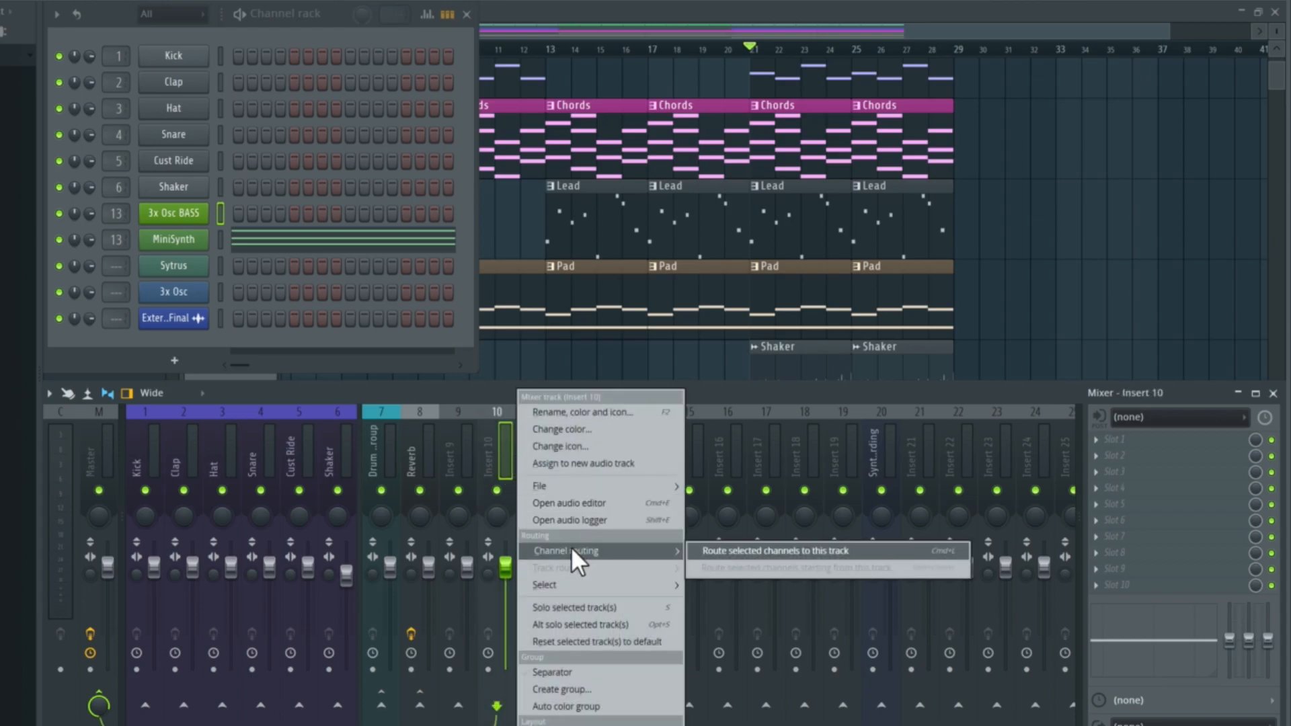
left_click(806, 551)
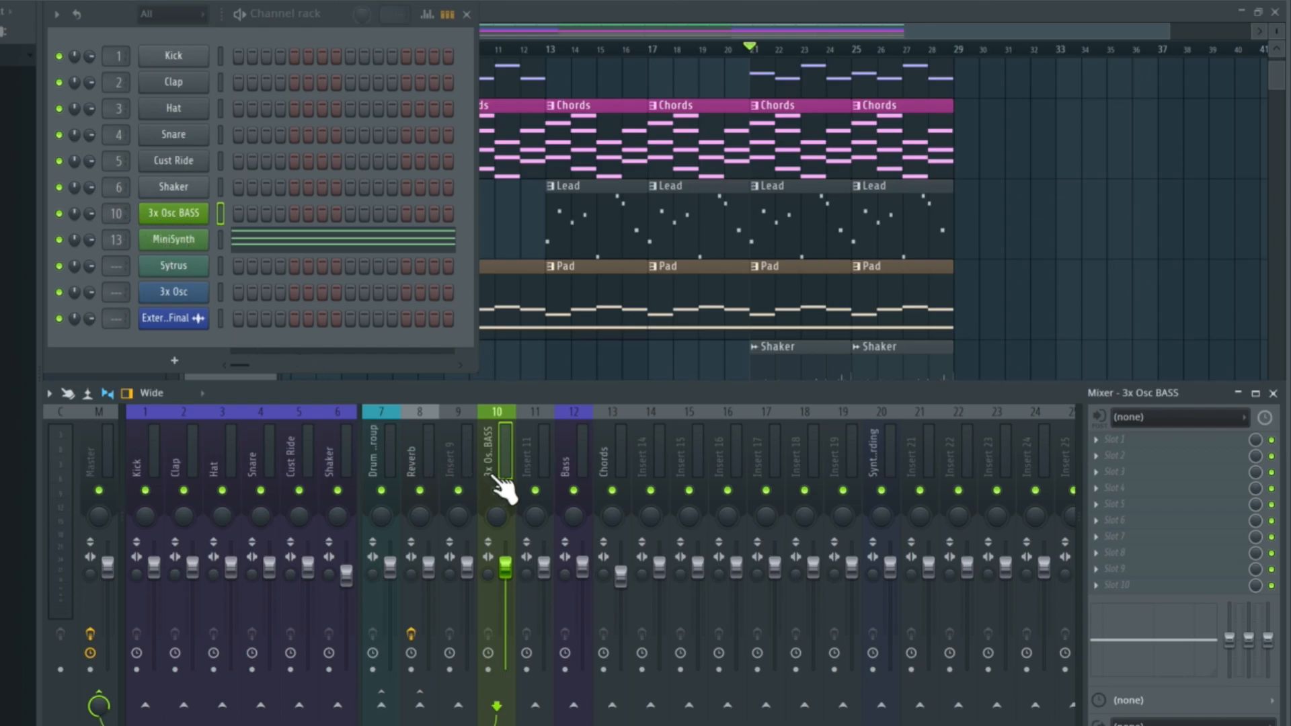
key("space")
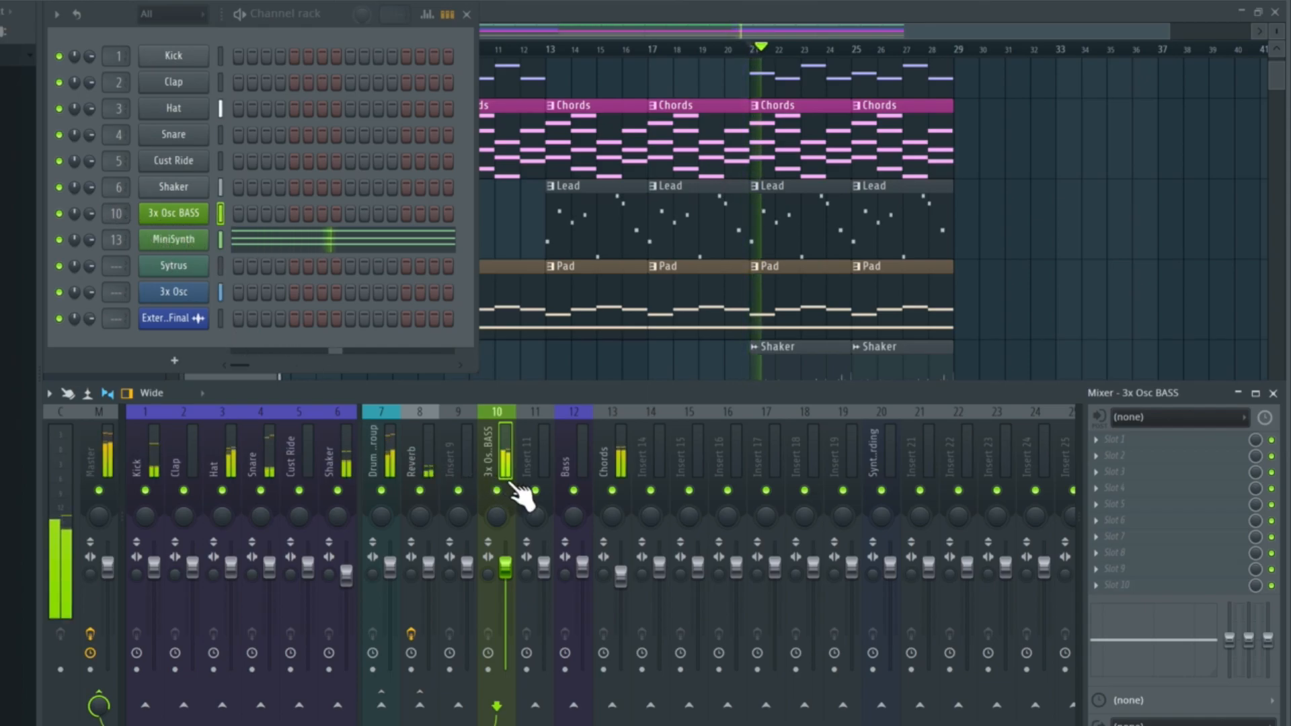
key("space")
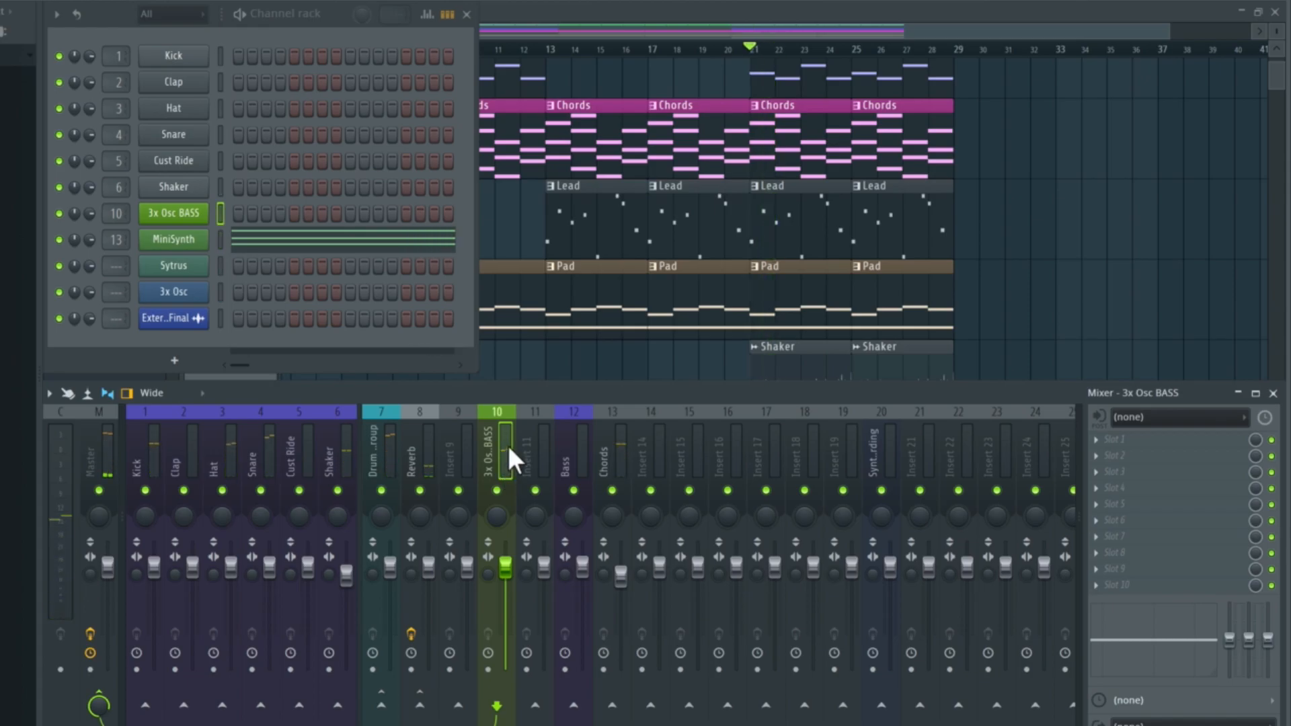
key("space")
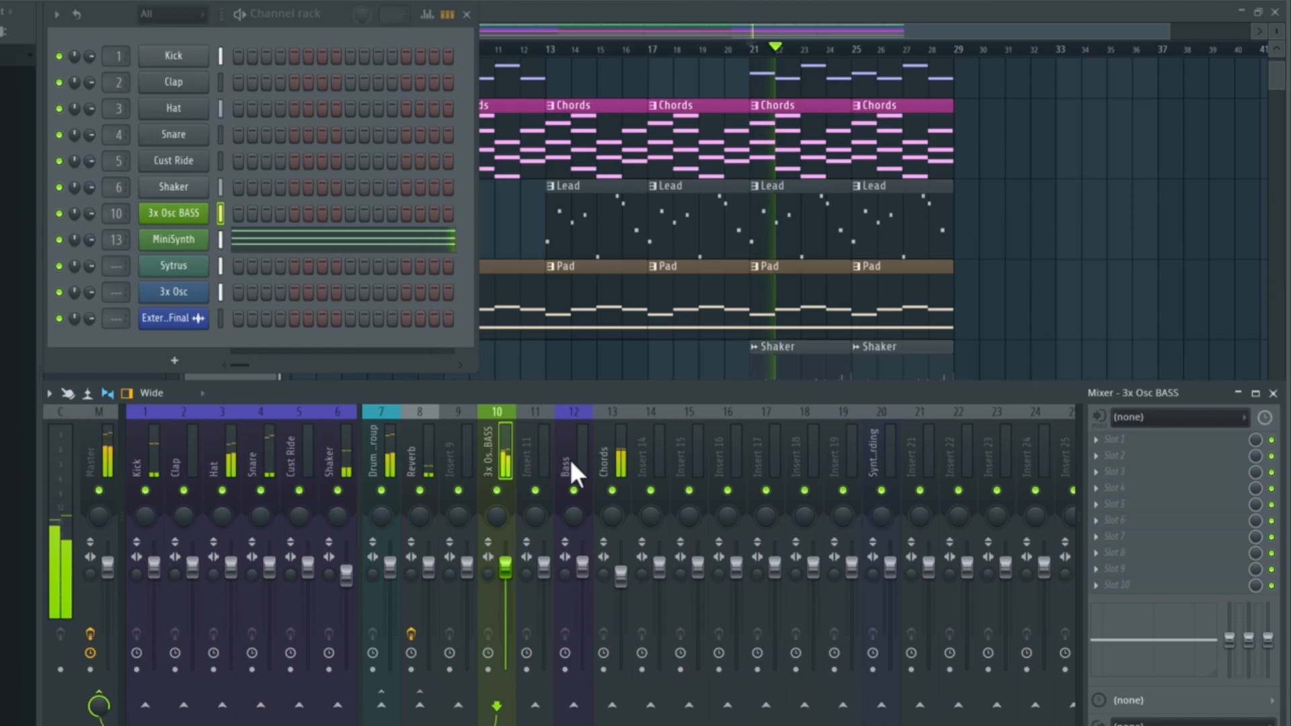
key("space")
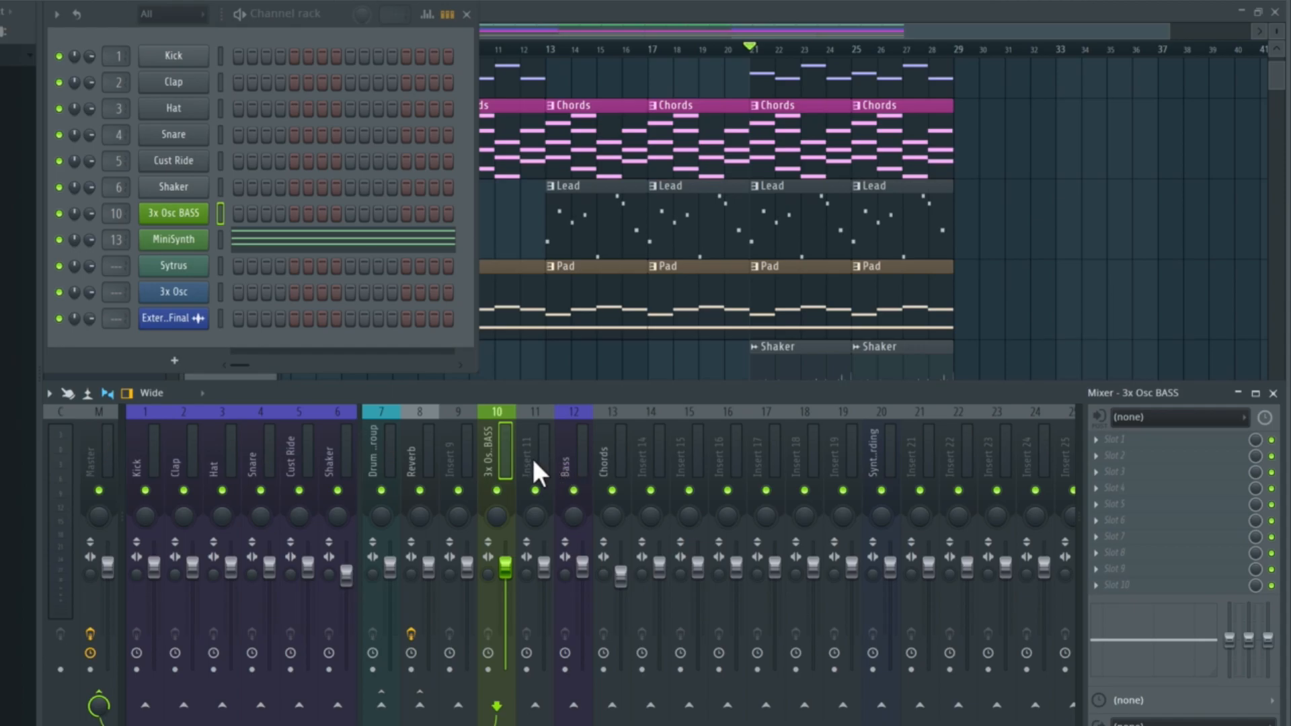
- Select the MiniSynth channel, check its mixer track during playback, and rename the channel MiniSynth CHORDS
left_click(220, 240)
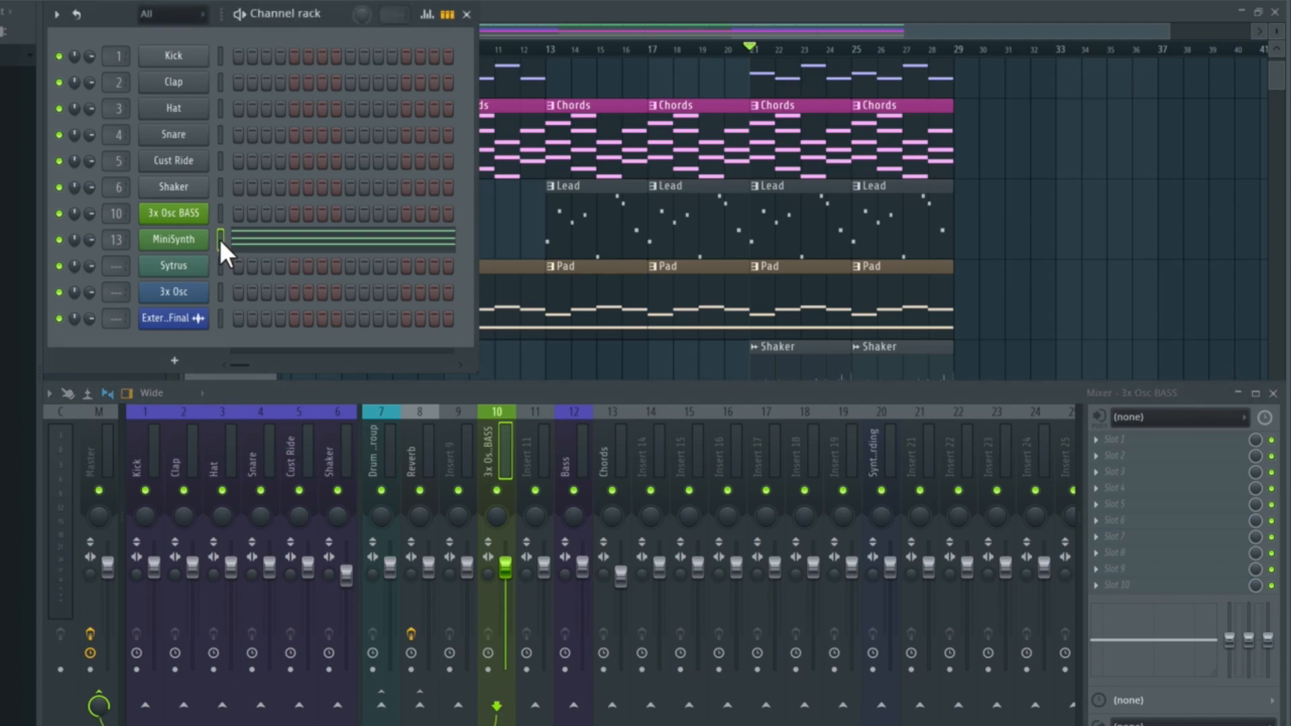
key("space")
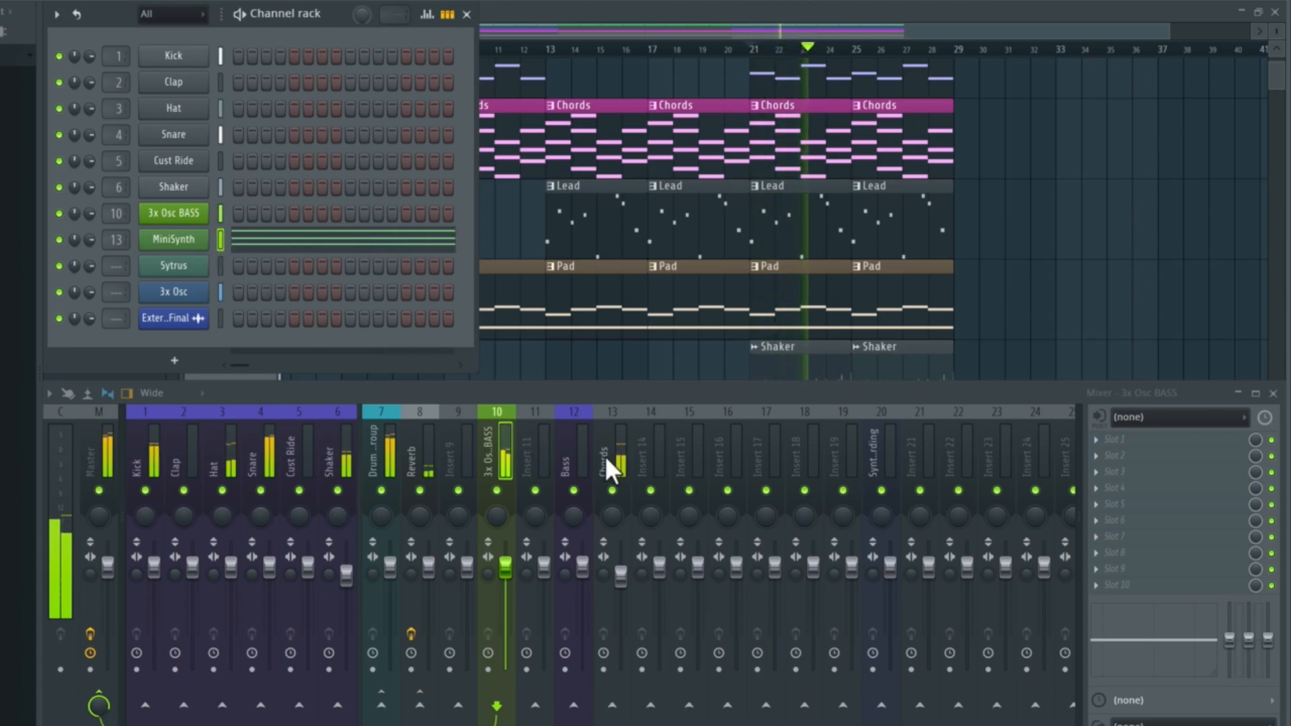
key("space")
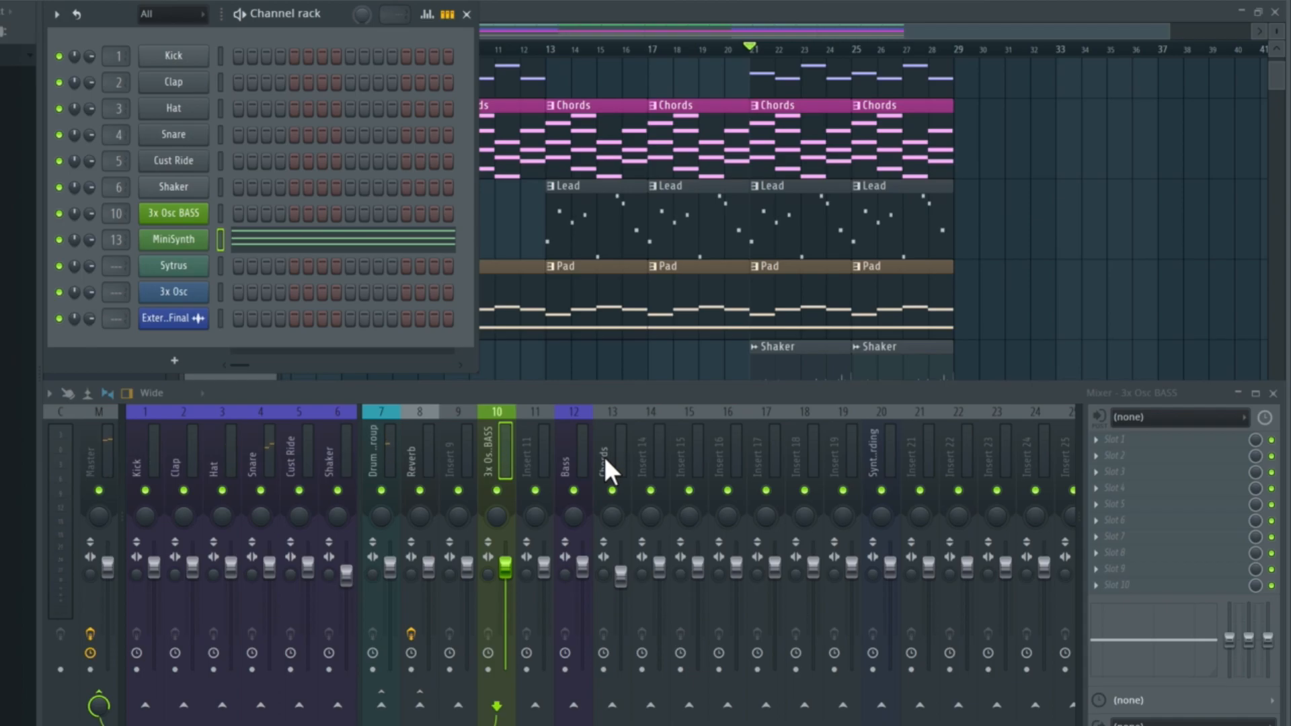
left_click(188, 244)
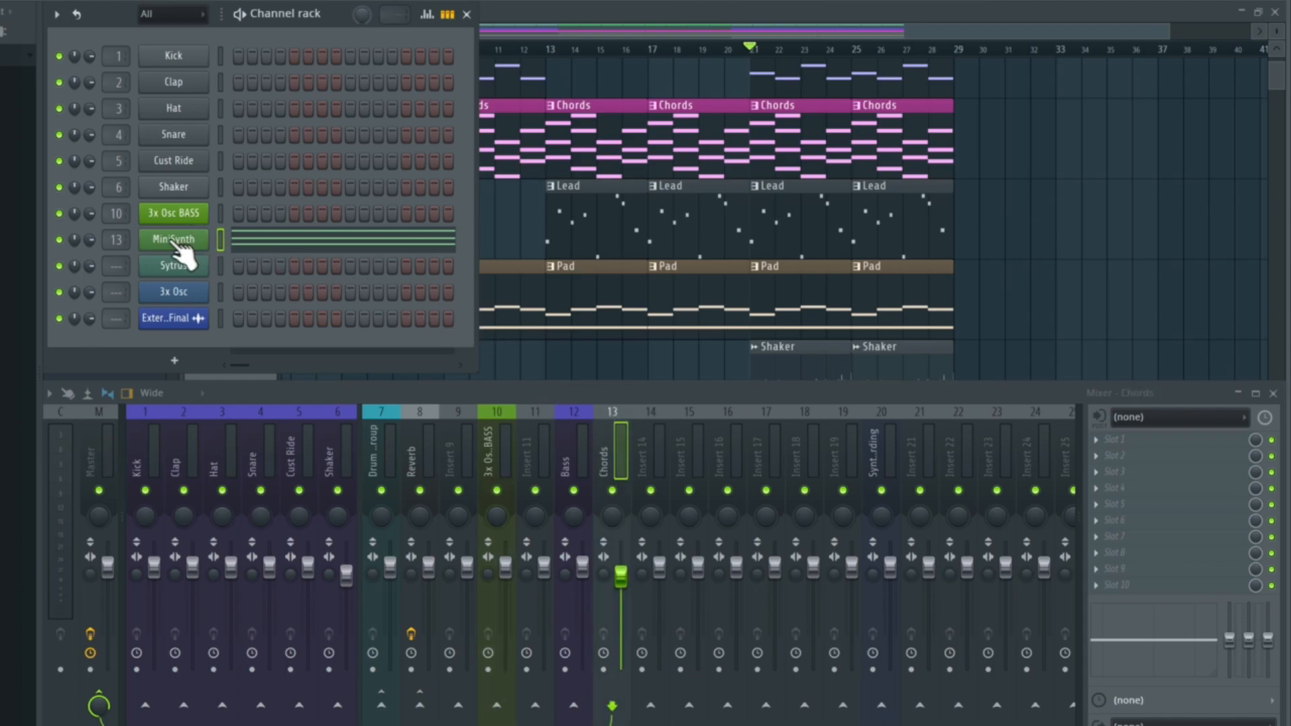
right_click(160, 240)
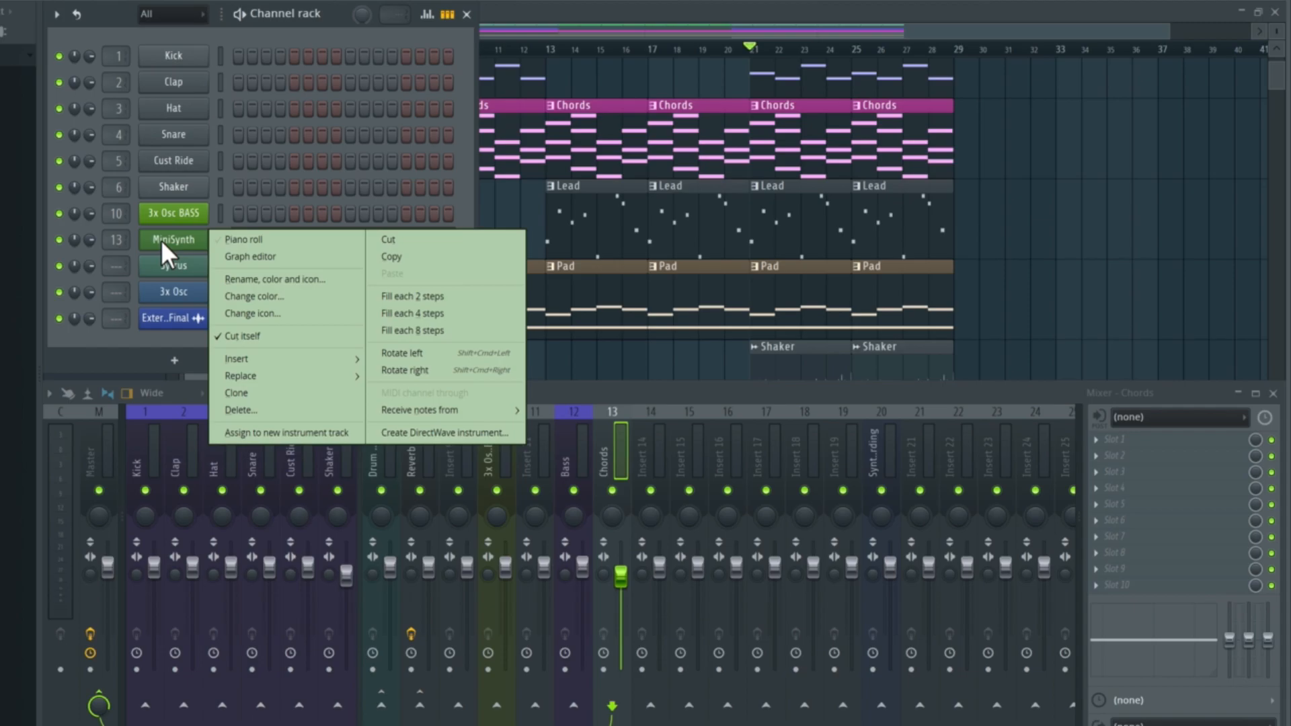
left_click(317, 278)
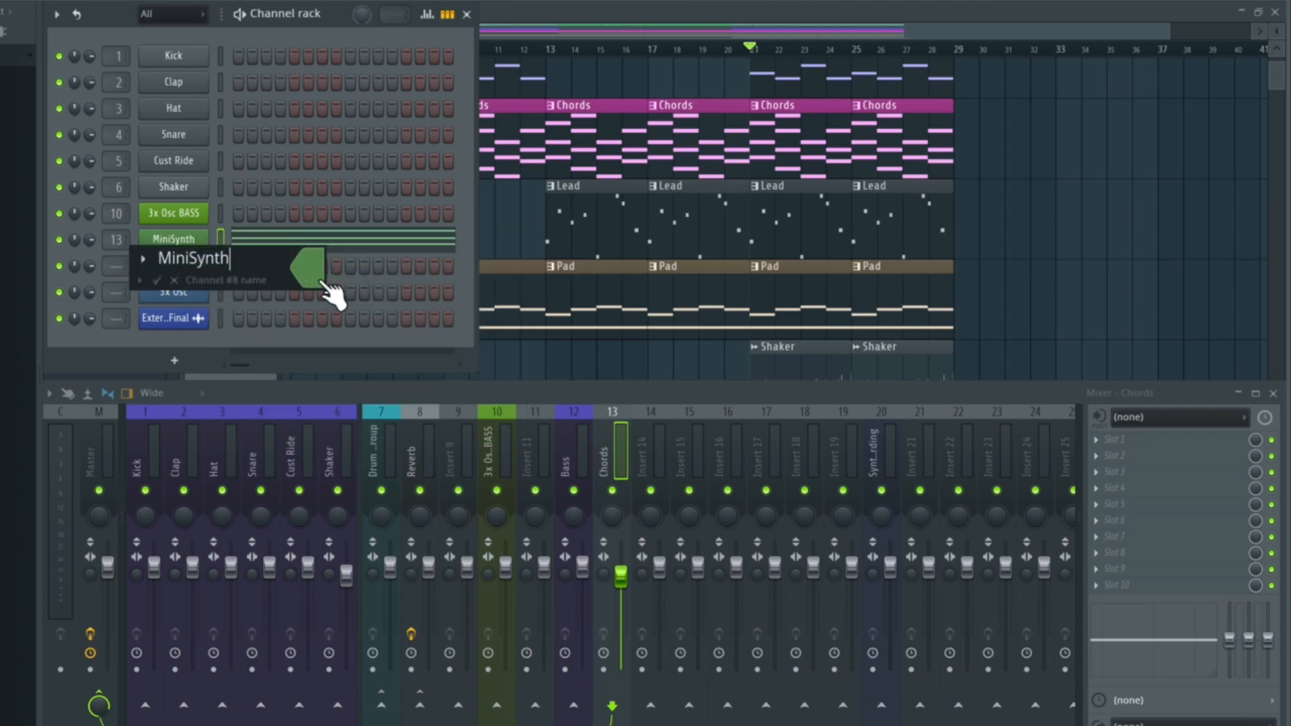
type("CHORDS")
key("Return")
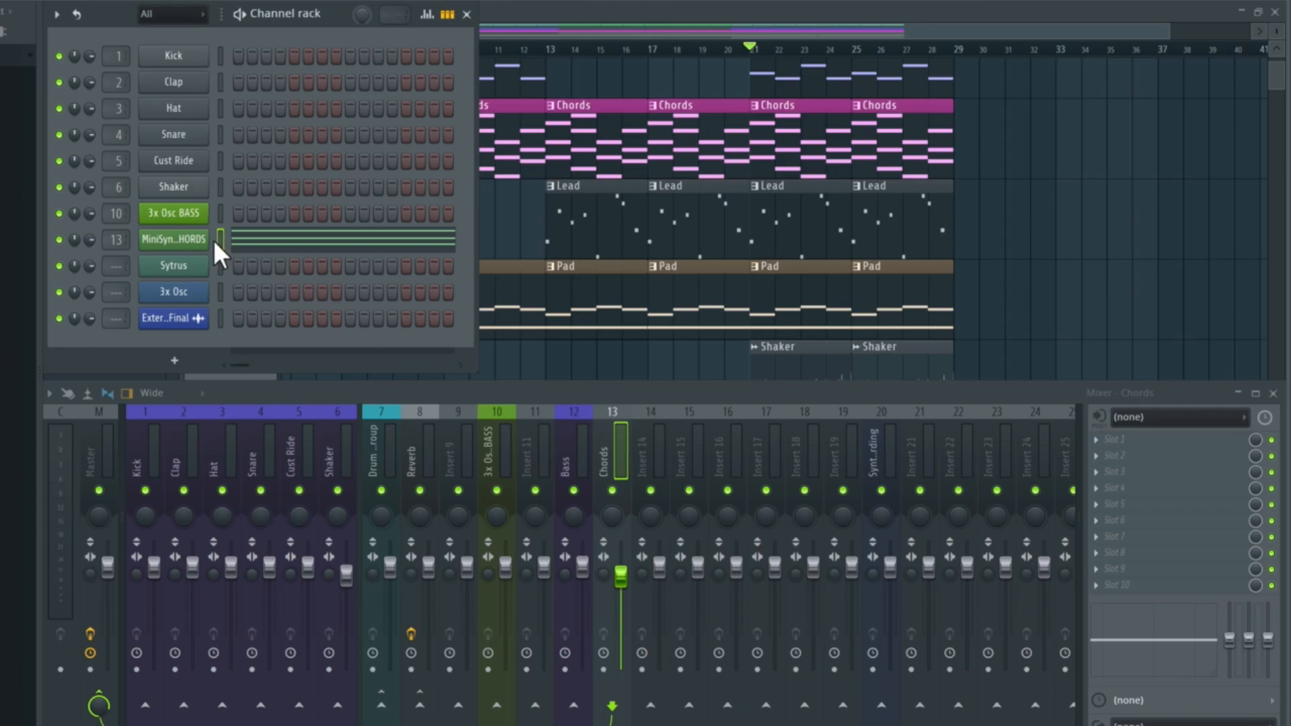
- Route the MiniSynth CHORDS channel to mixer track Insert 11
right_click(532, 447)
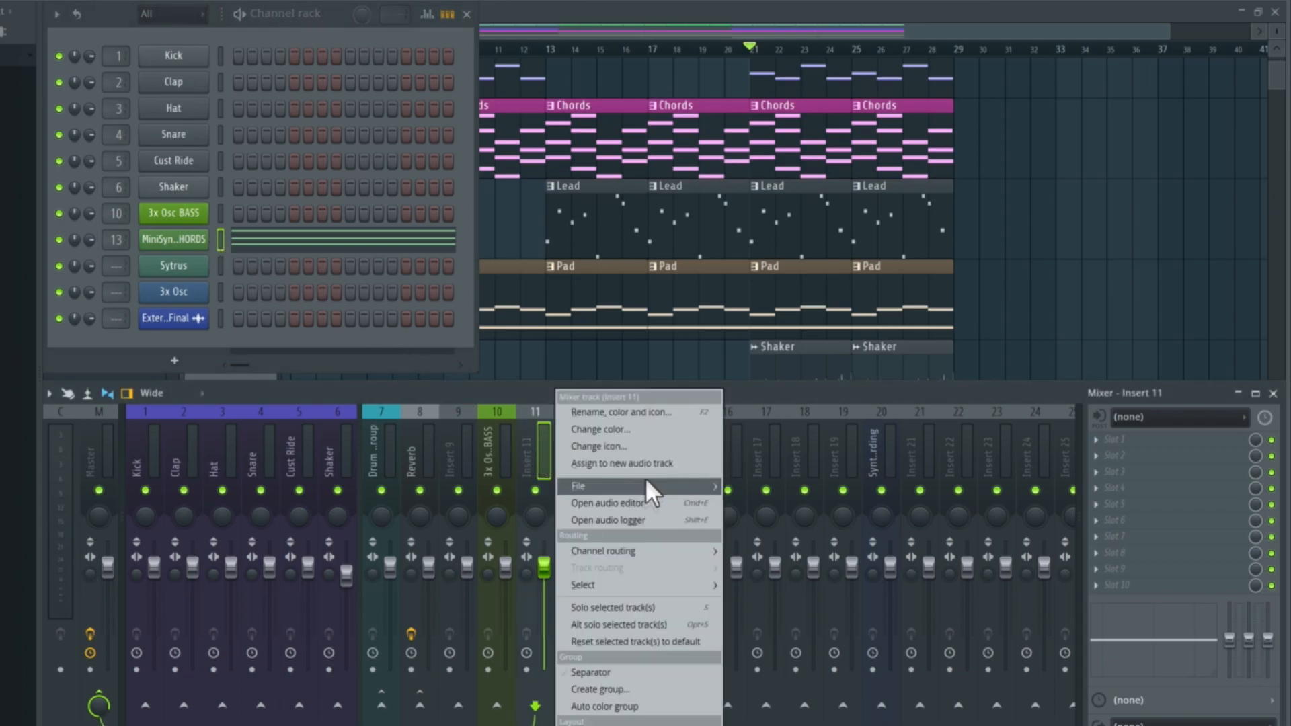
mouse_move(638, 550)
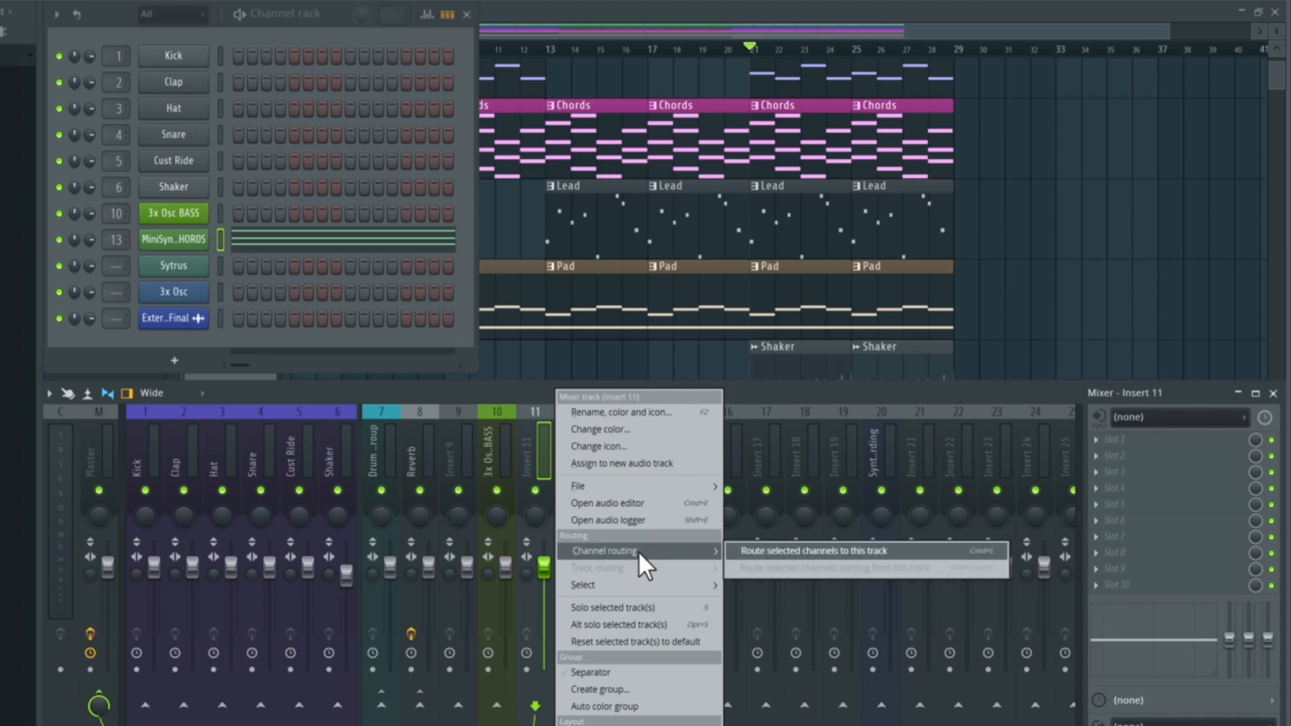
left_click(839, 551)
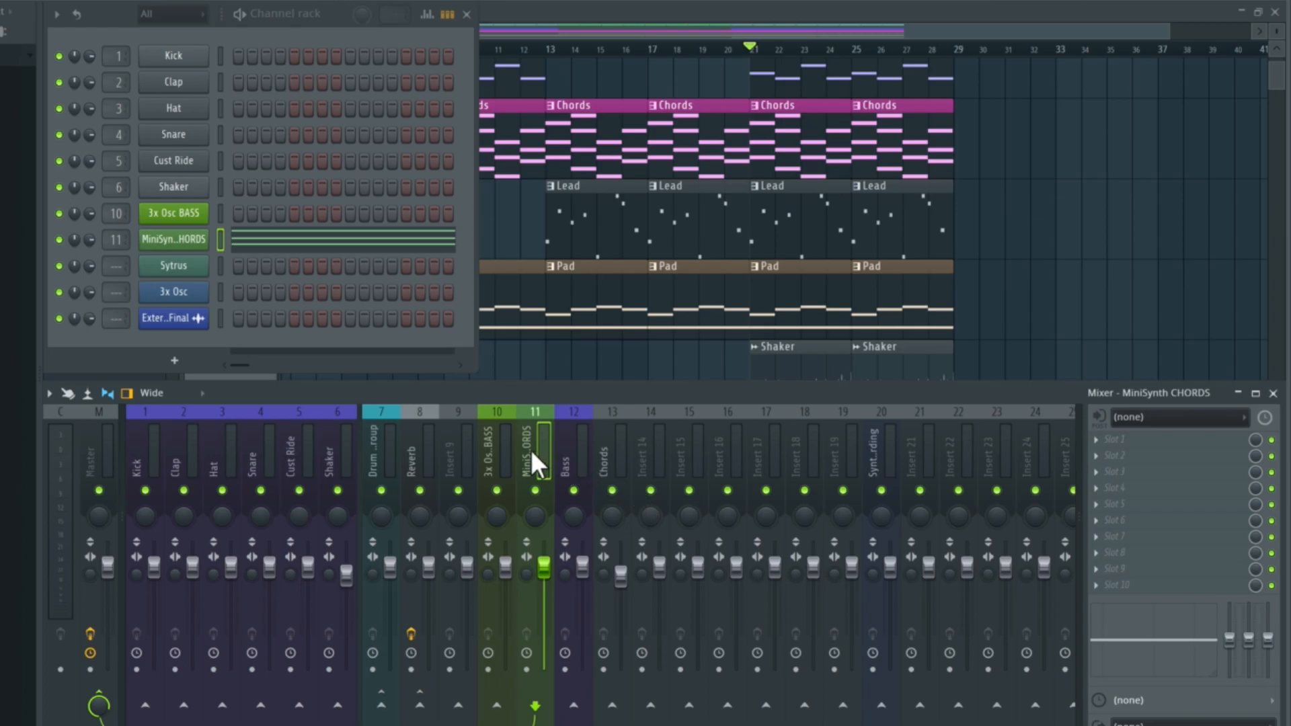
- Select the Sytrus channel and route it to the Bass mixer track, number 12
left_click(178, 269)
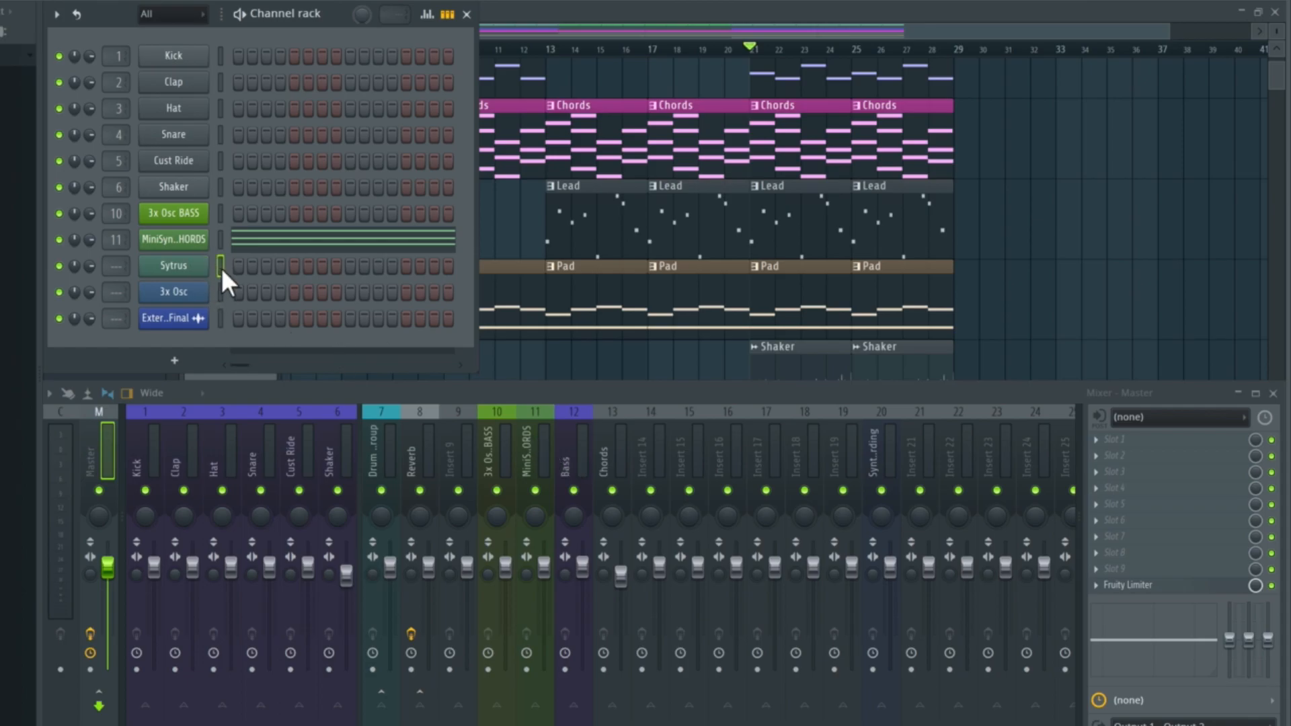
right_click(569, 451)
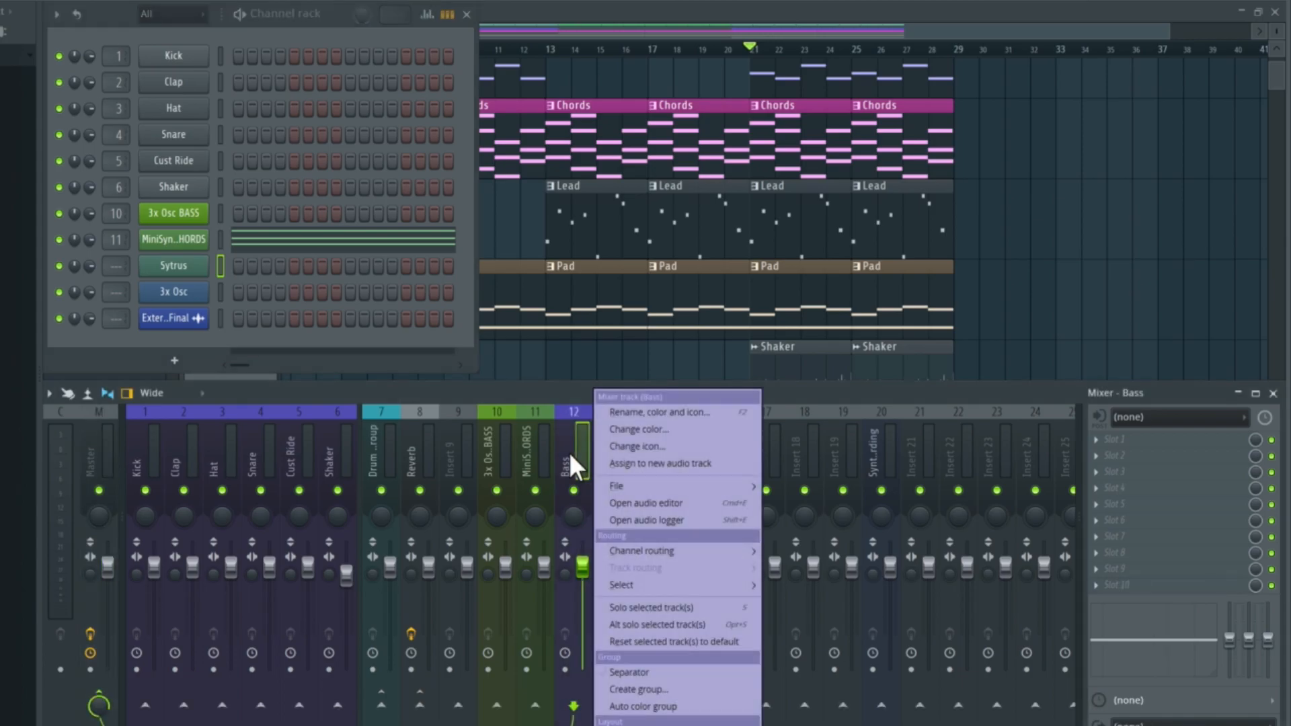
mouse_move(659, 548)
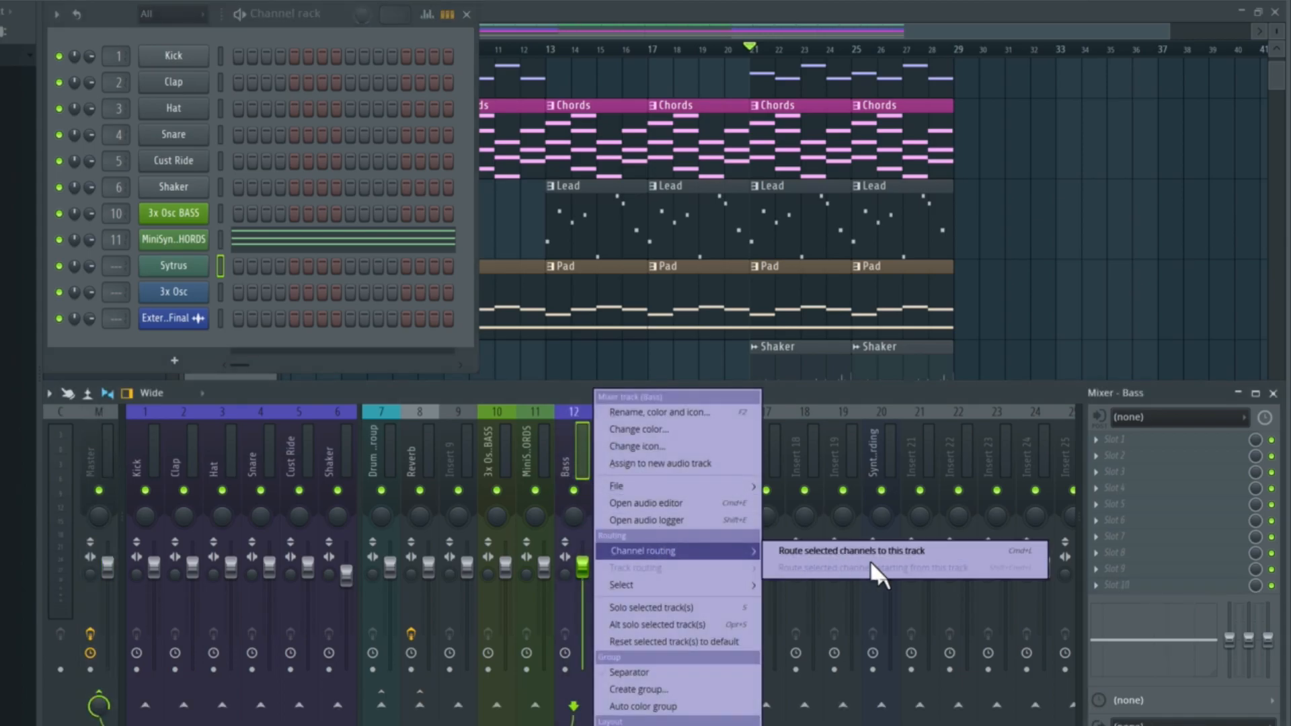
left_click(953, 547)
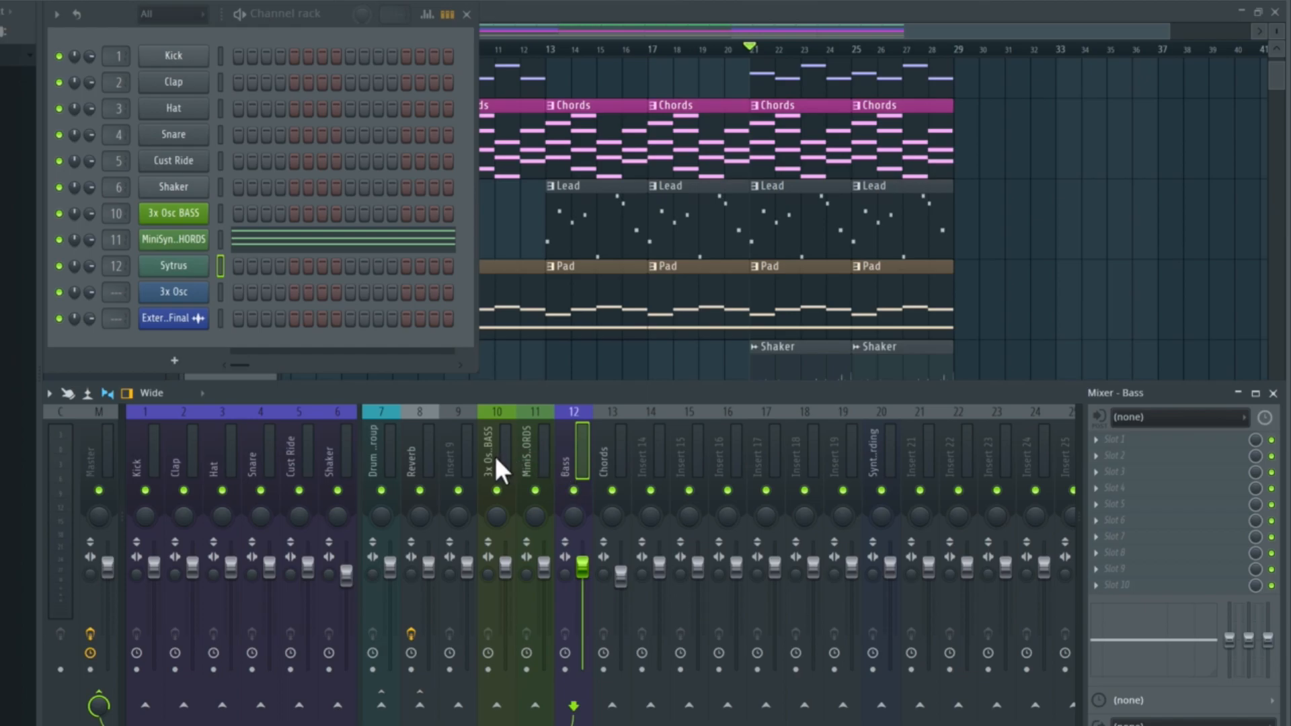
- Reset the Bass mixer track, number 12, to its default state
right_click(566, 458)
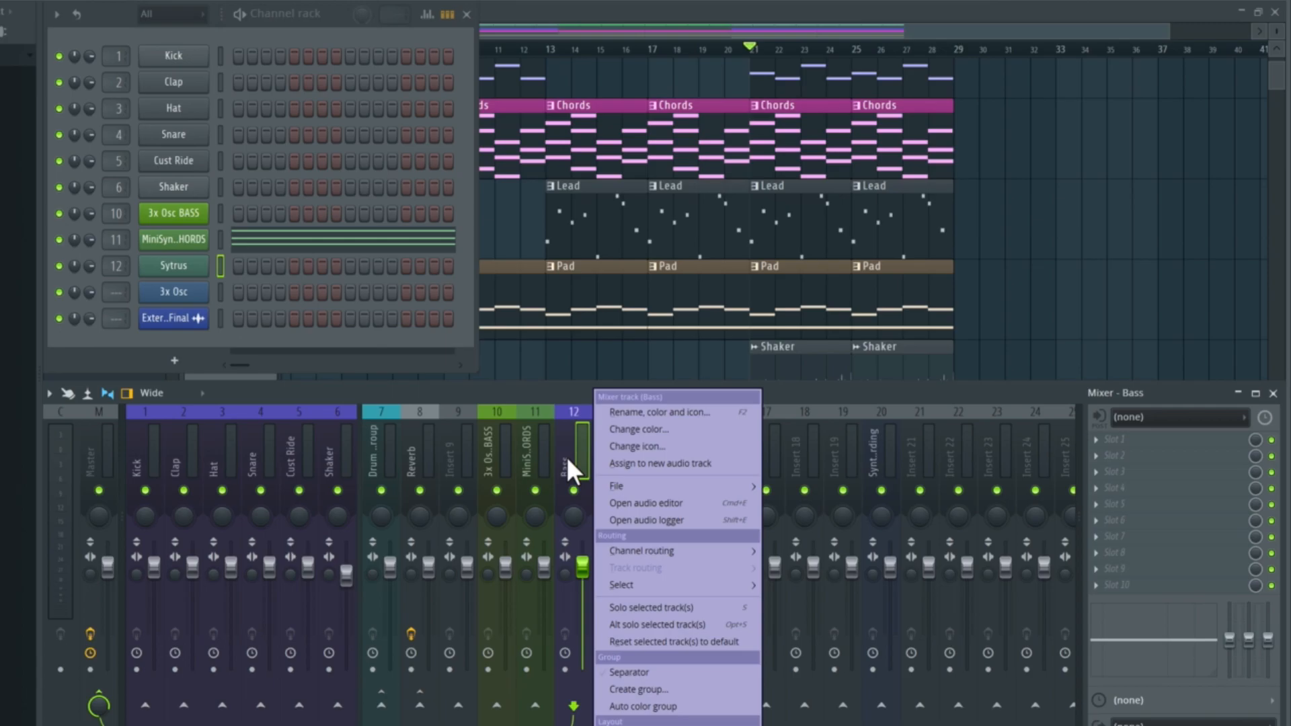
left_click(653, 643)
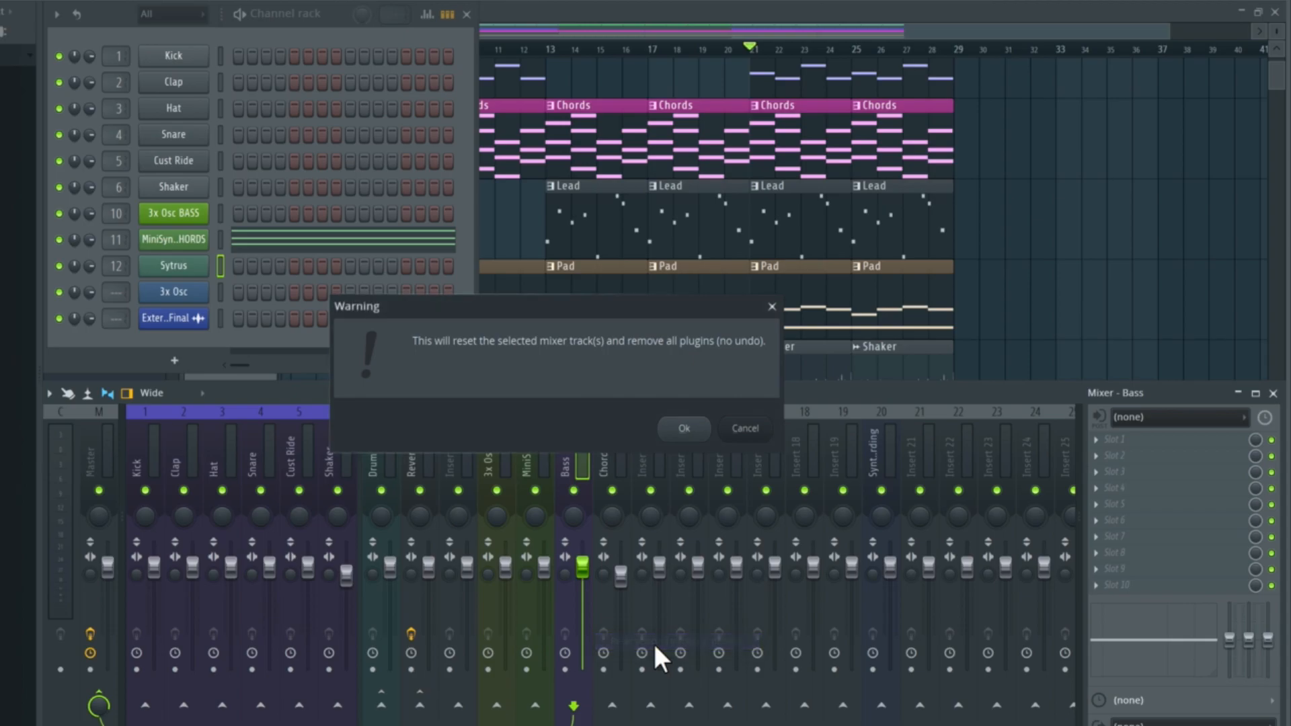
left_click(690, 431)
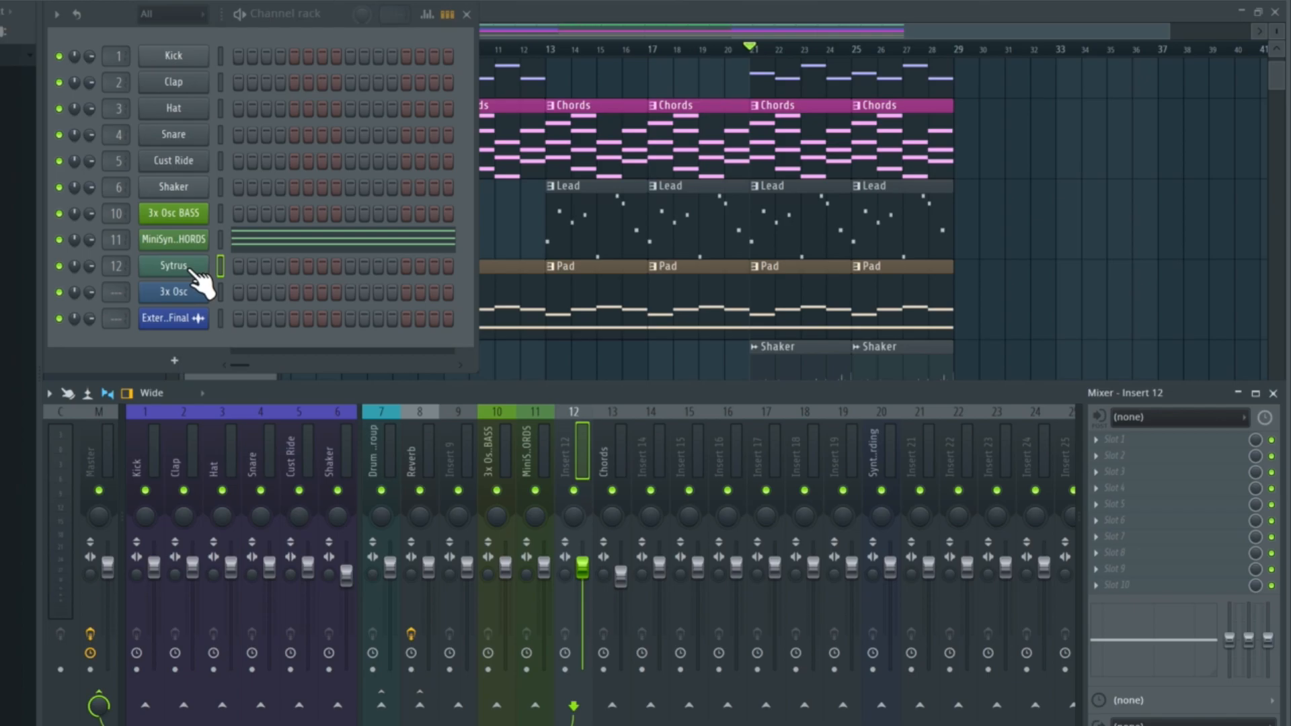
- Play back the song and briefly alt solo mixer track Insert 12 to check the Sytrus signal
key("space")
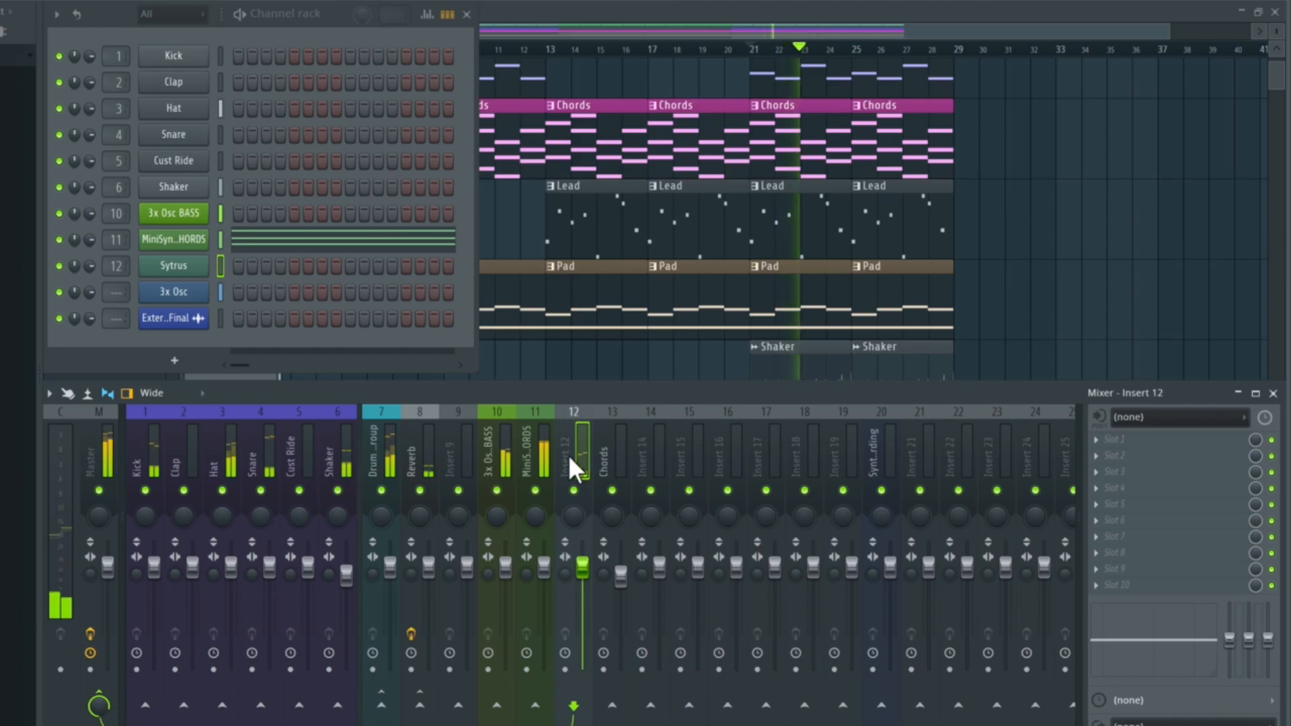
key("alt+s")
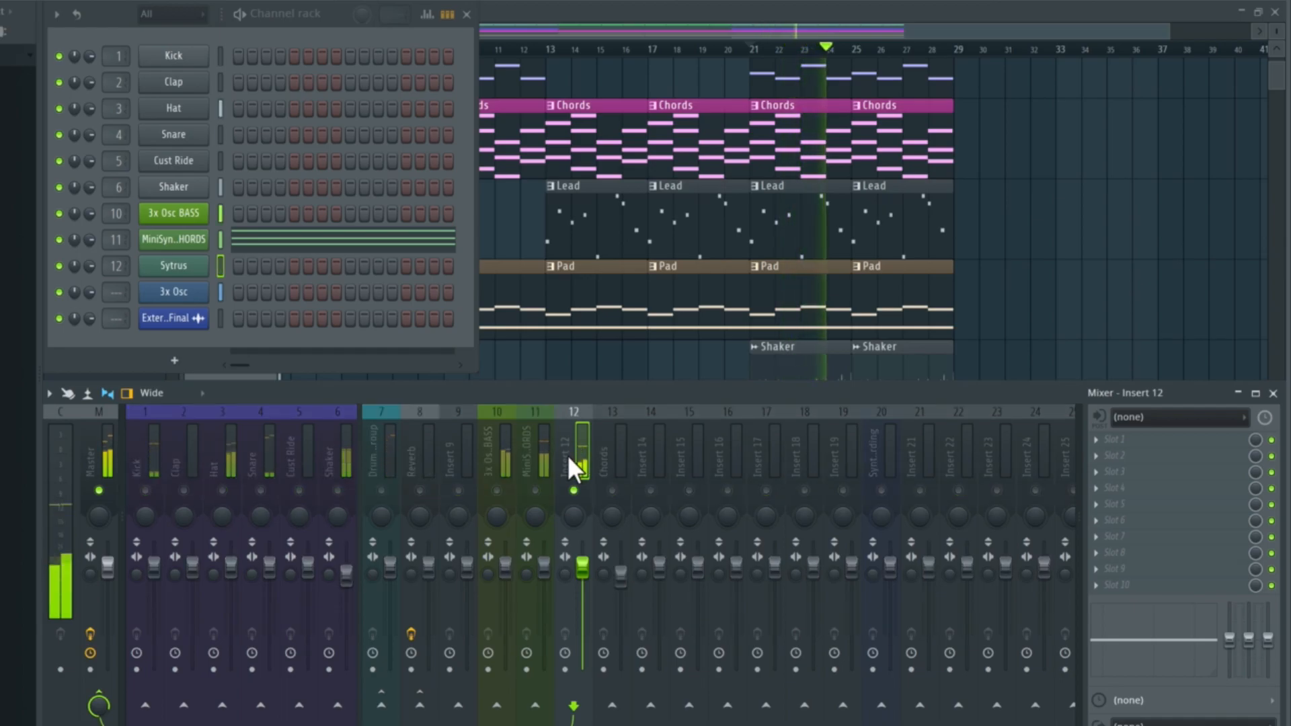
key("alt+s")
key("space")
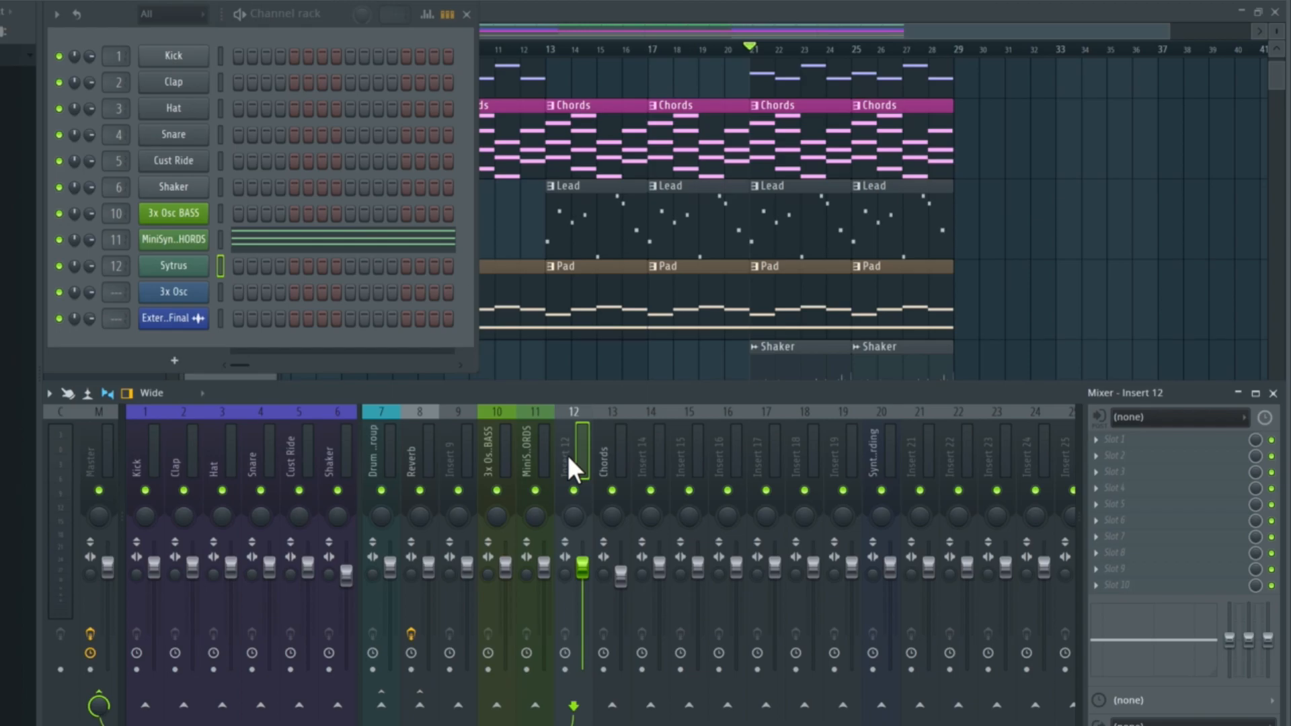
- Rename the Sytrus channel Sytrus LEAD
right_click(201, 265)
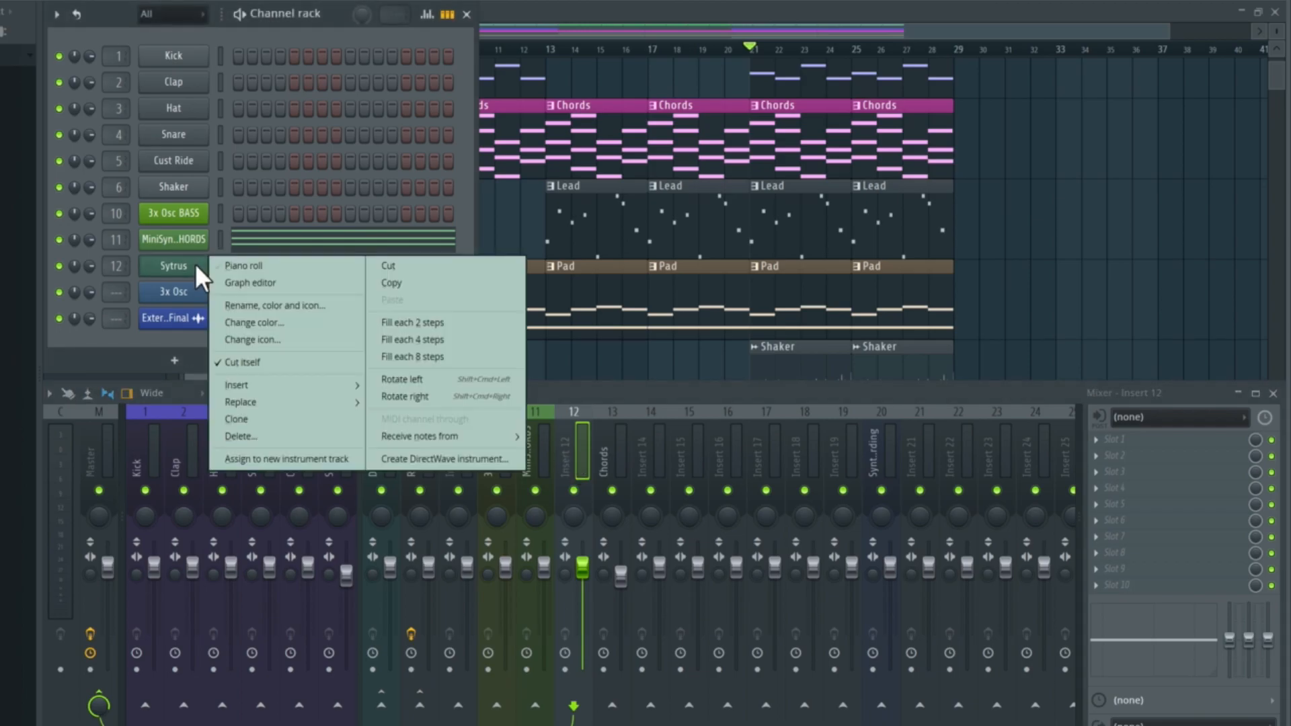
left_click(287, 306)
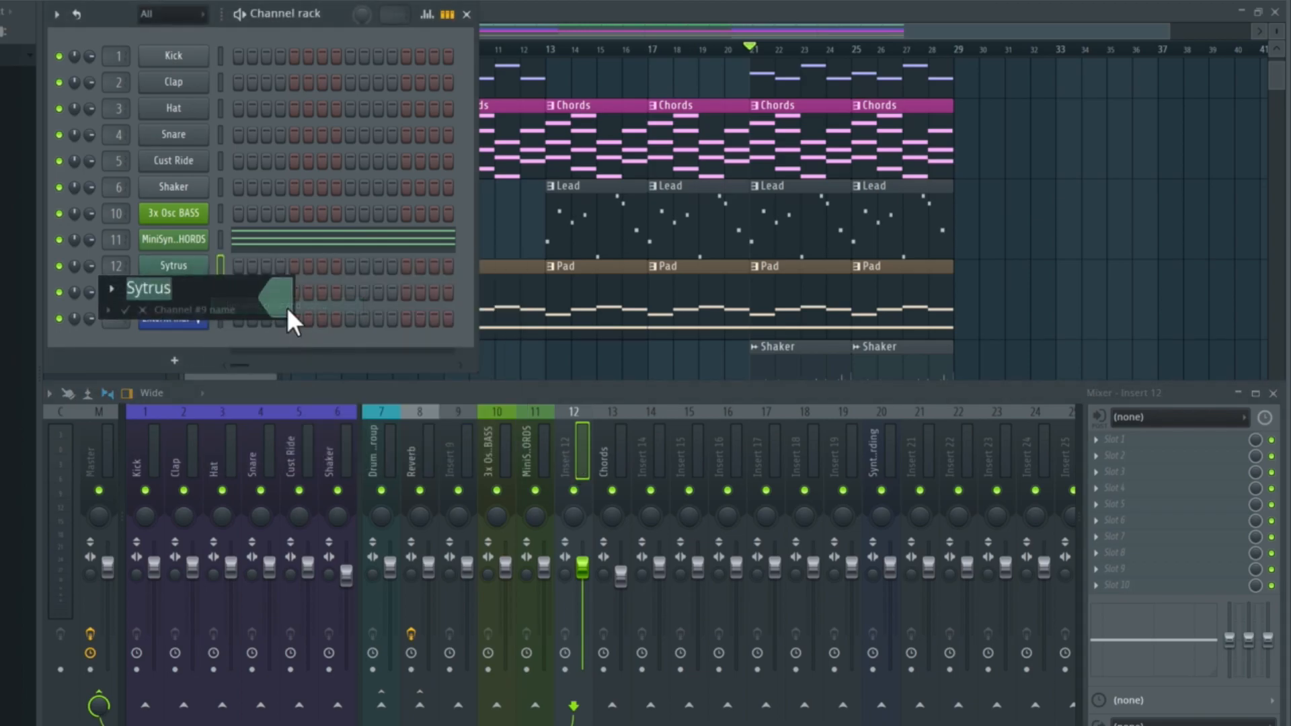
type("LEAD")
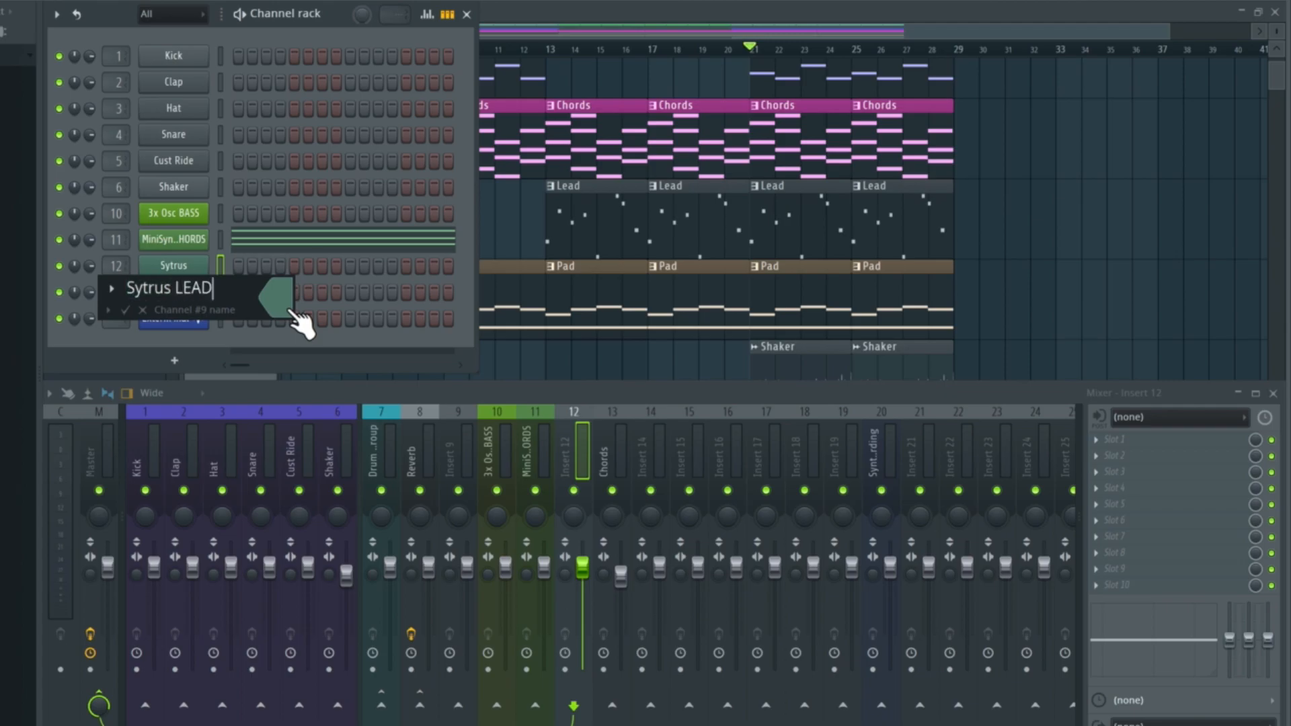
key("Return")
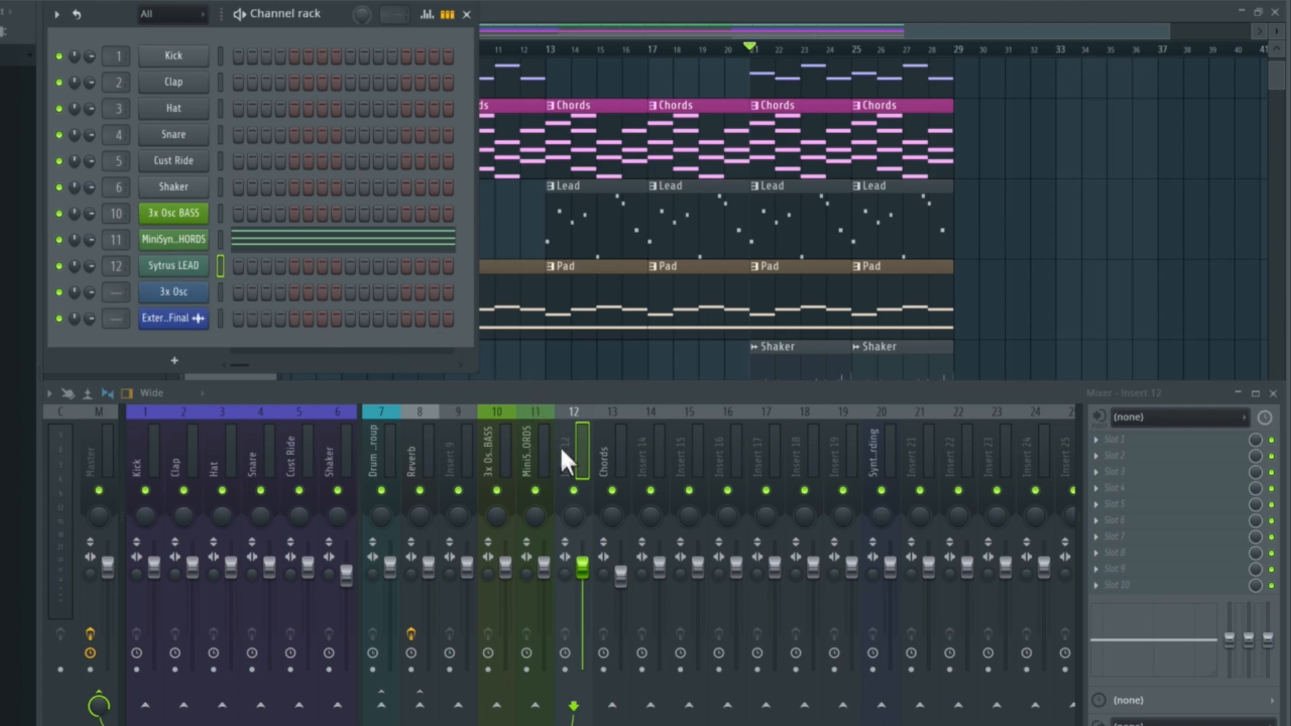
- Route the Sytrus LEAD channel to mixer track Insert 12 so the track takes the channel's name and color
right_click(567, 462)
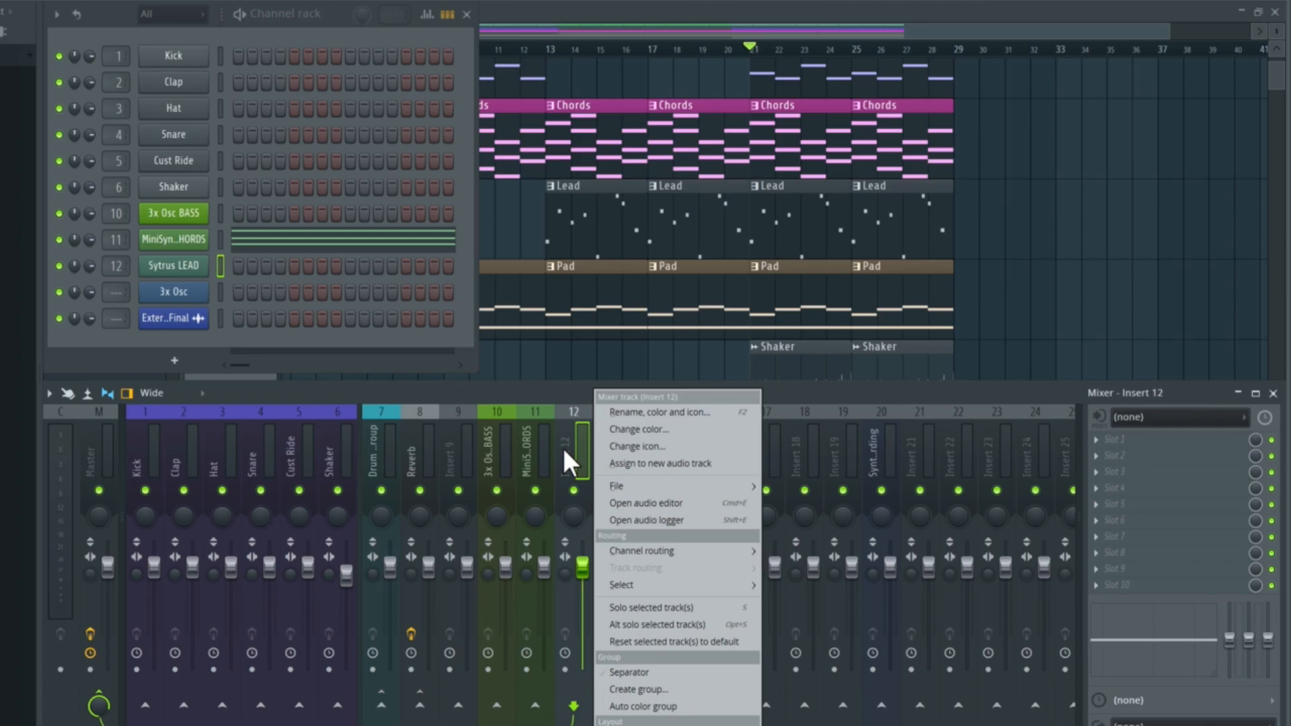
mouse_move(648, 551)
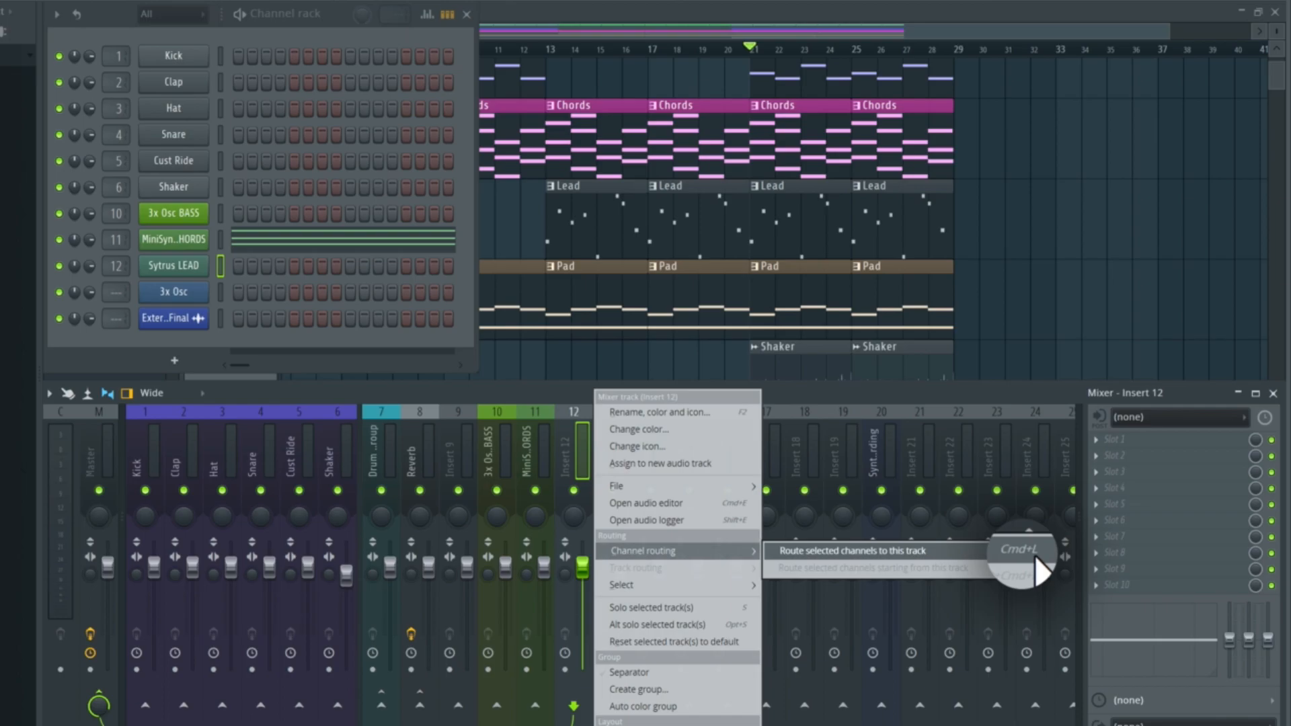
left_click(220, 266)
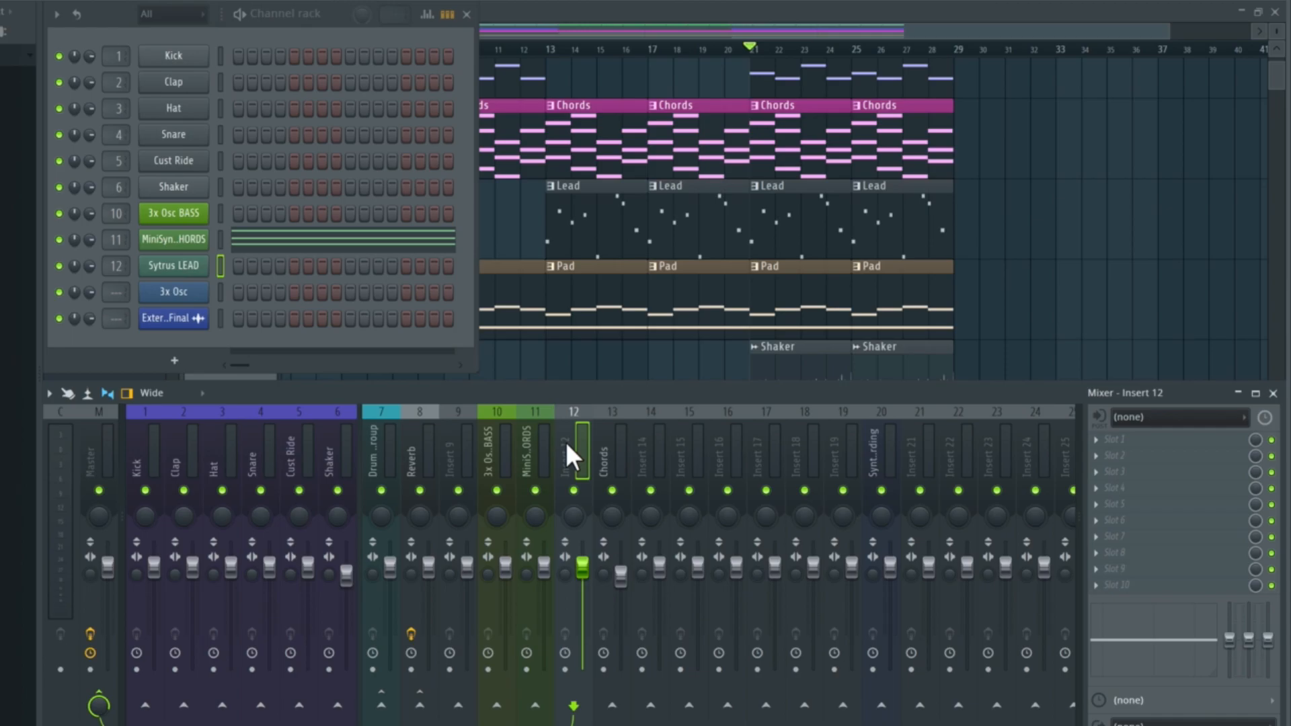
key("ctrl+l")
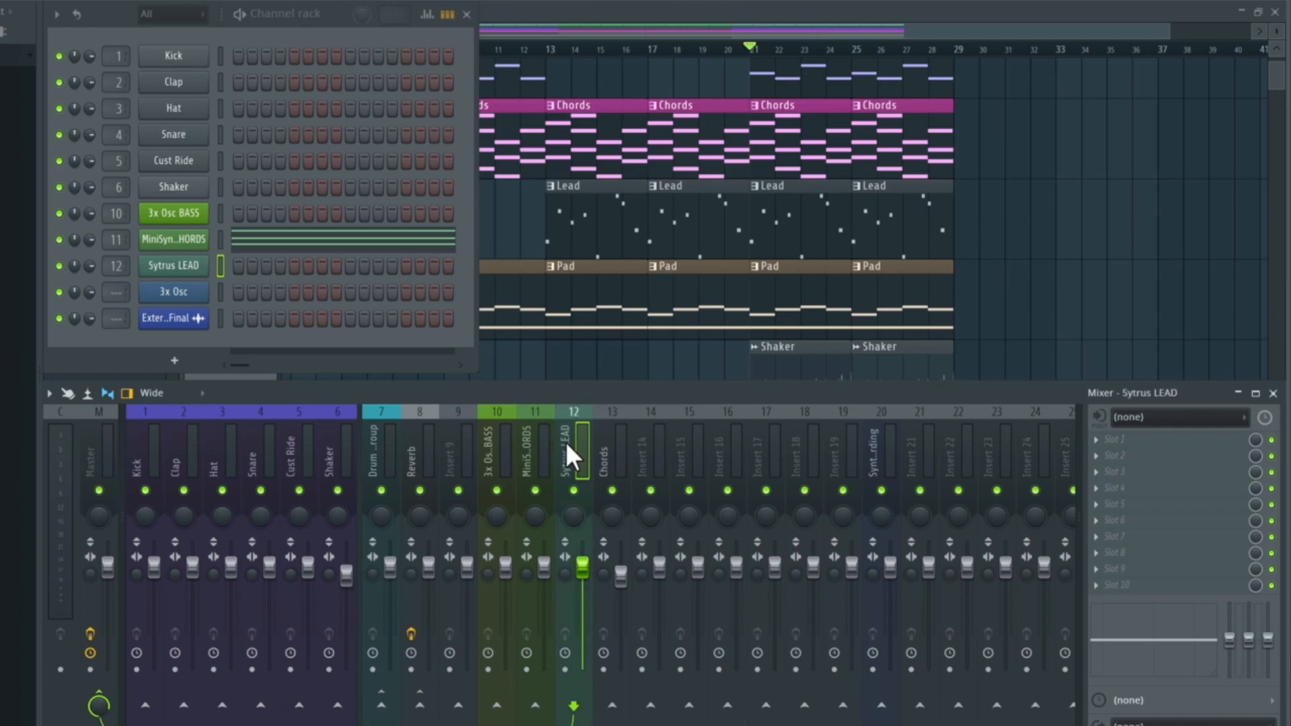